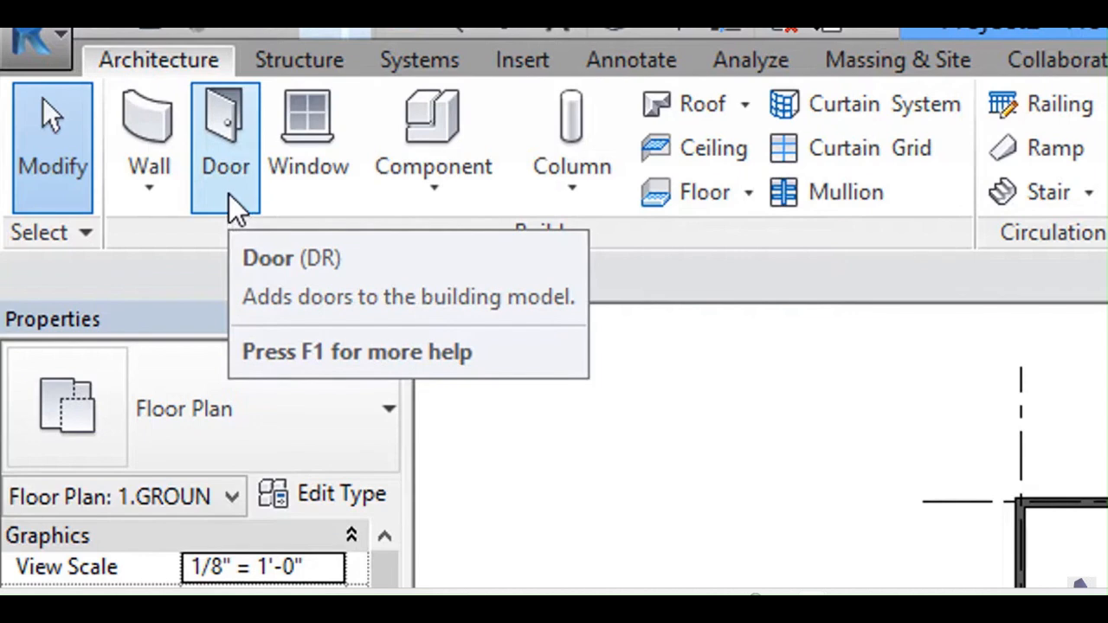
Step: Place a Single-Flush 36" x 84" door in the lower exterior wall, centred about 2' from the wall's left corner
{"action": "left_click", "coordinate": [233, 206]}
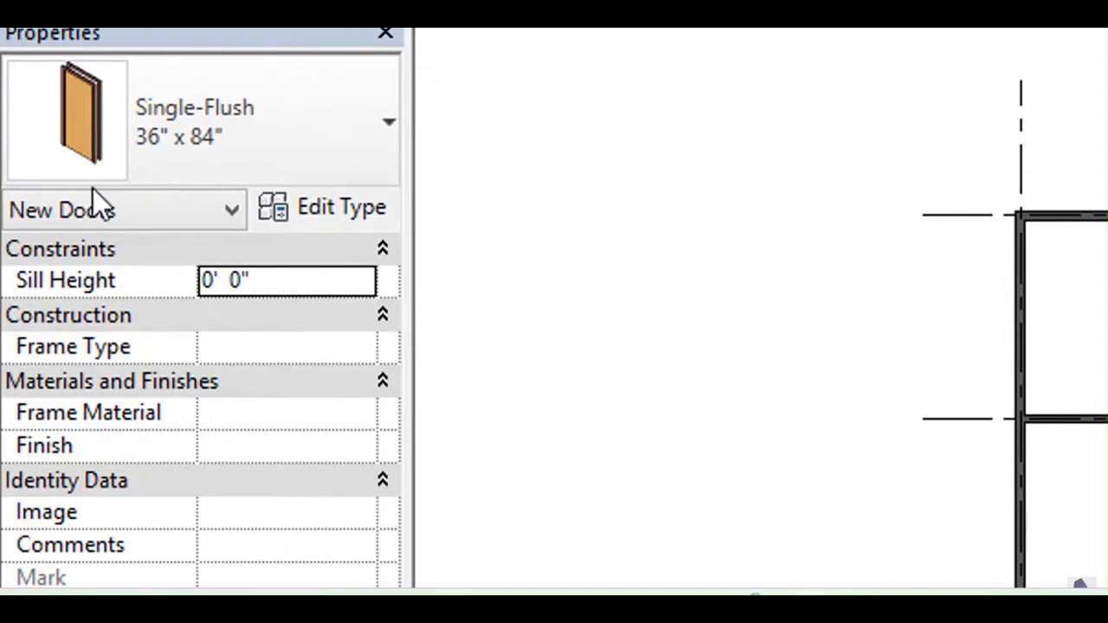
{"action": "left_click", "coordinate": [332, 161]}
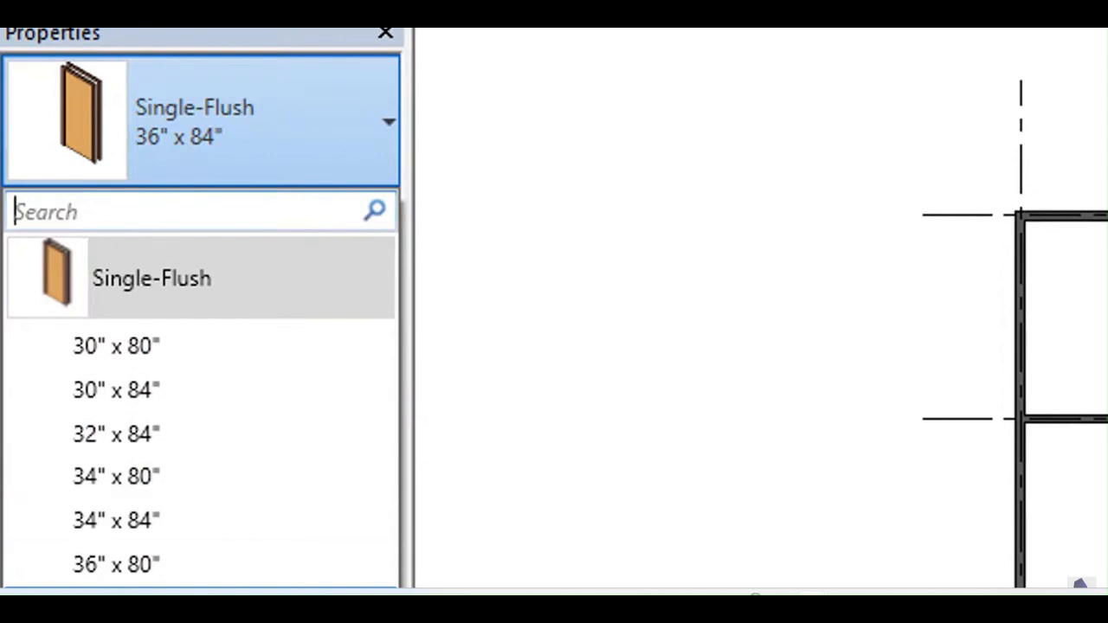
{"action": "left_click", "coordinate": [116, 606]}
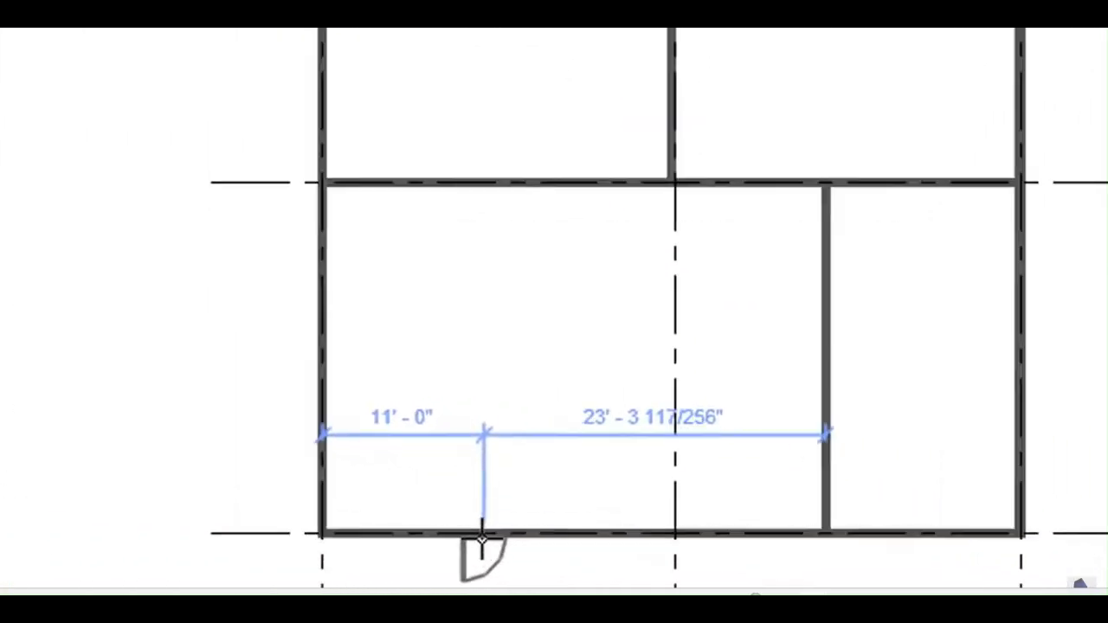
{"action": "middle_click_drag", "start_coordinate": [564, 564], "coordinate": [883, 482]}
{"action": "scroll", "coordinate": [572, 452], "scroll_direction": "up", "scroll_amount": 2}
{"action": "middle_click_drag", "start_coordinate": [578, 451], "coordinate": [779, 240]}
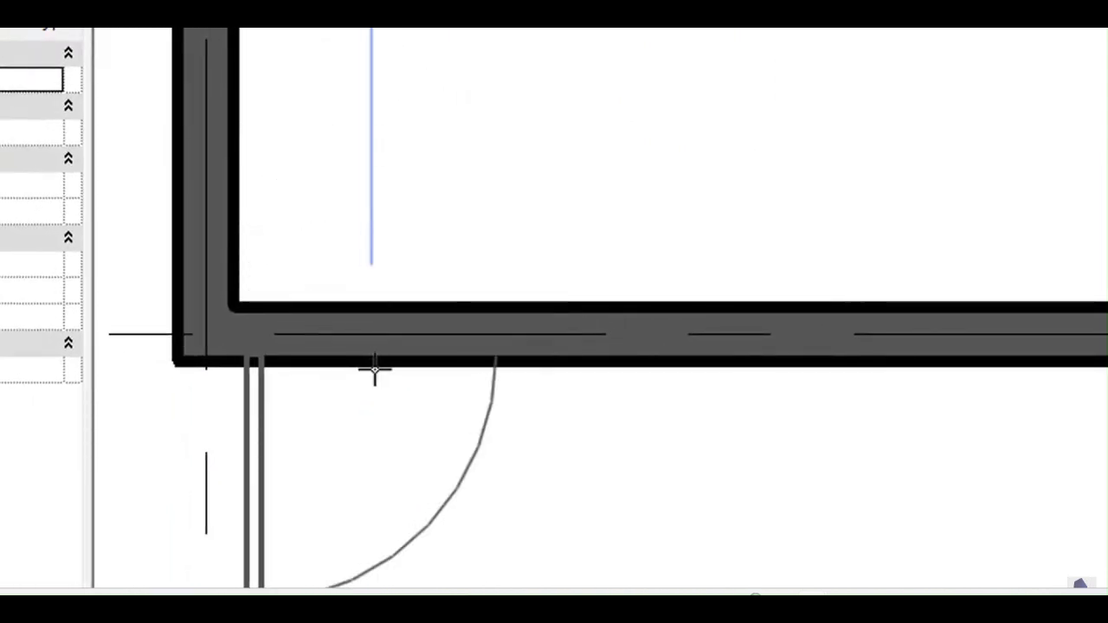
{"action": "left_click", "coordinate": [473, 376]}
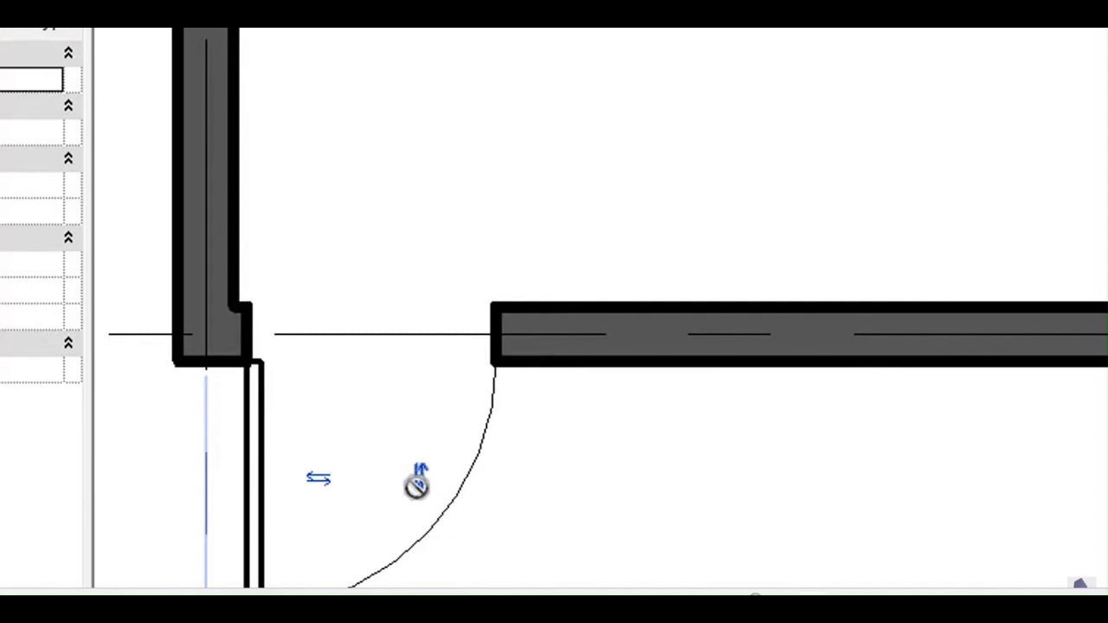
Step: Try the placed door's swing options by flipping it inward and reversing its hinge side, then return it to its original orientation
{"action": "left_click", "coordinate": [420, 477]}
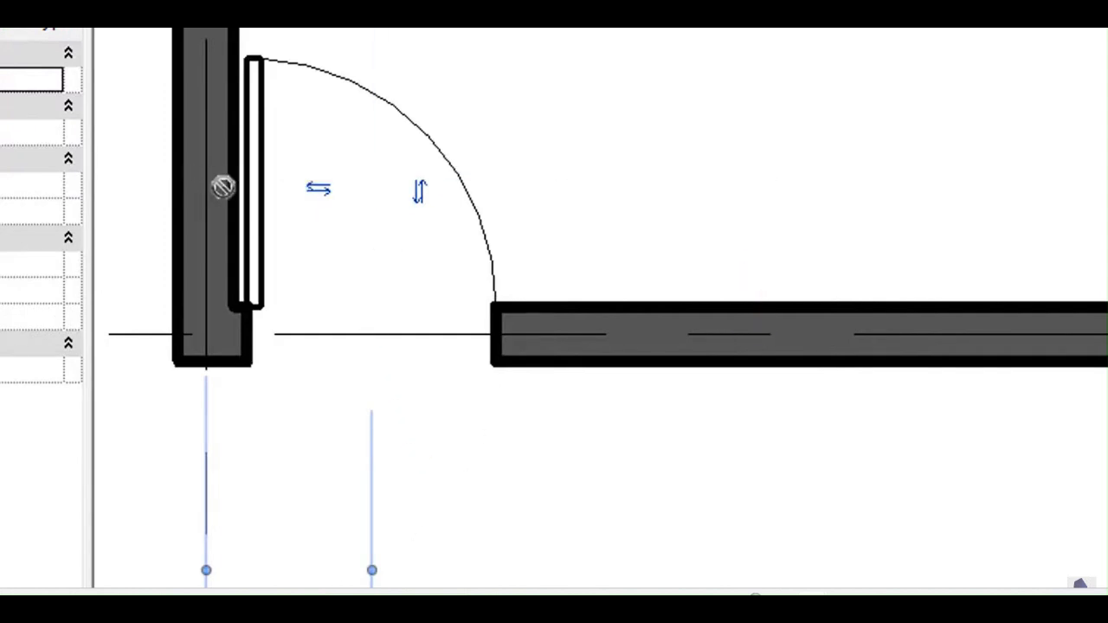
{"action": "left_click", "coordinate": [321, 188]}
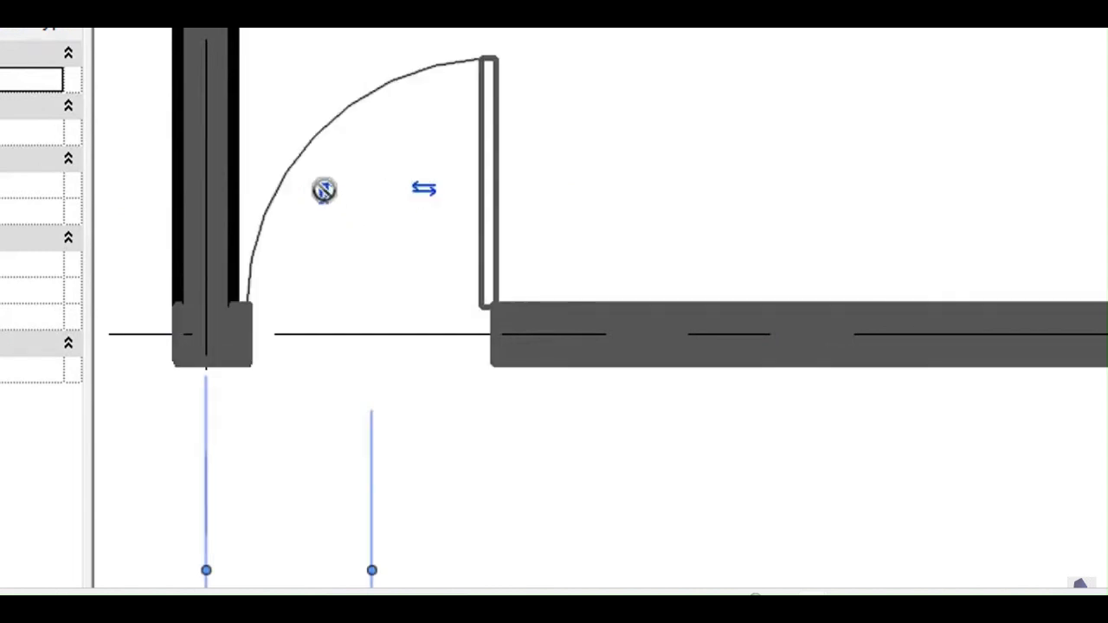
{"action": "left_click", "coordinate": [424, 187]}
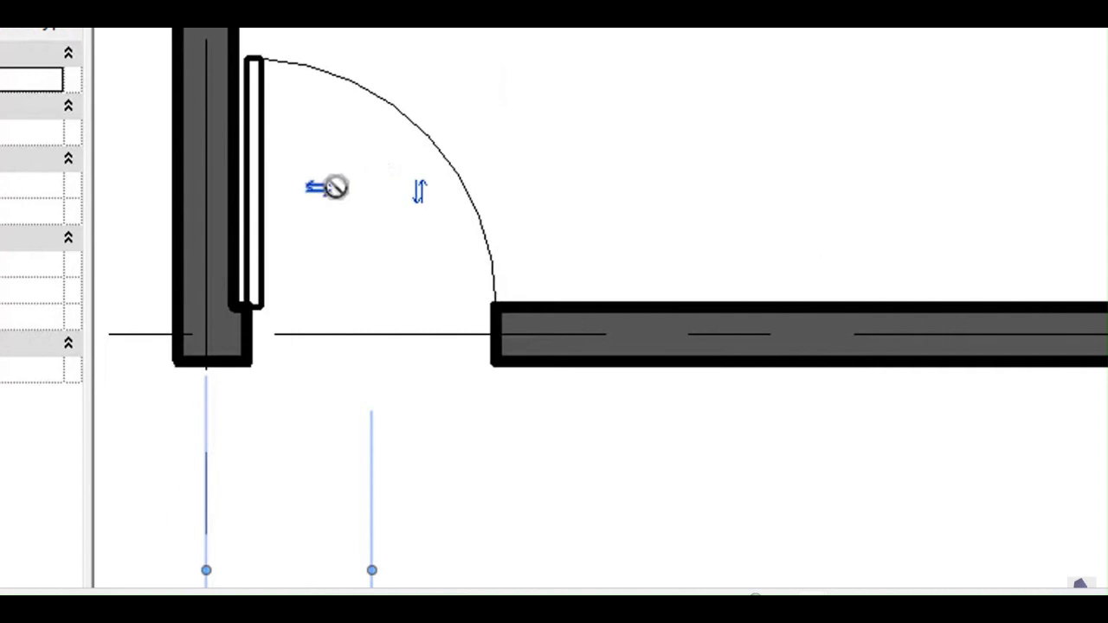
{"action": "left_click", "coordinate": [416, 192]}
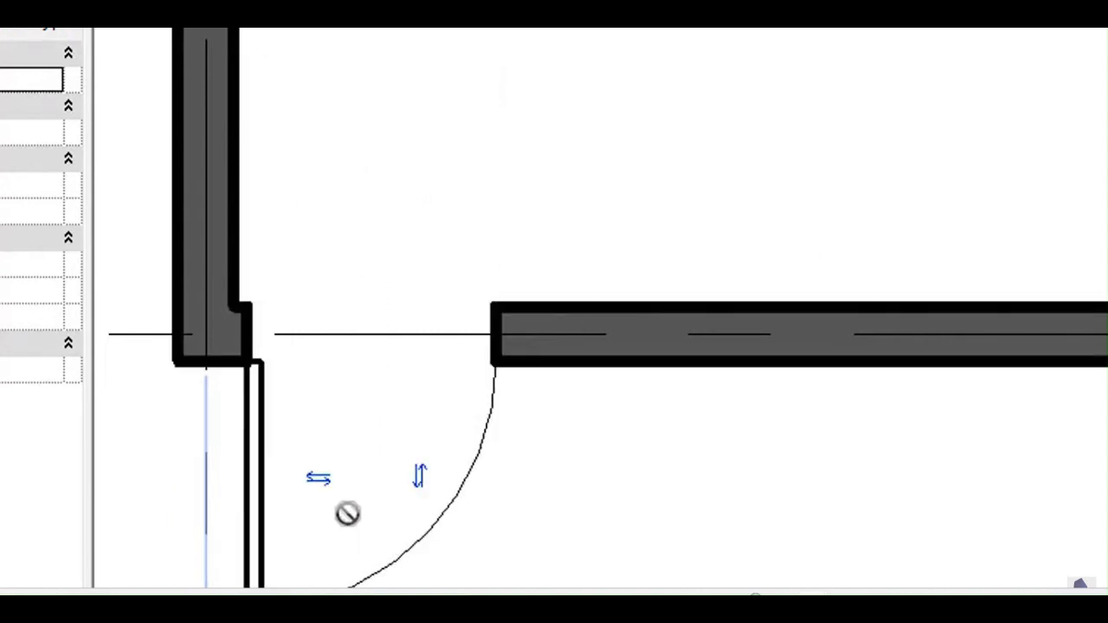
Step: Flip the outward-opening door so its hinge is on the side away from the wall corner, and end door placement
{"action": "left_click", "coordinate": [318, 476]}
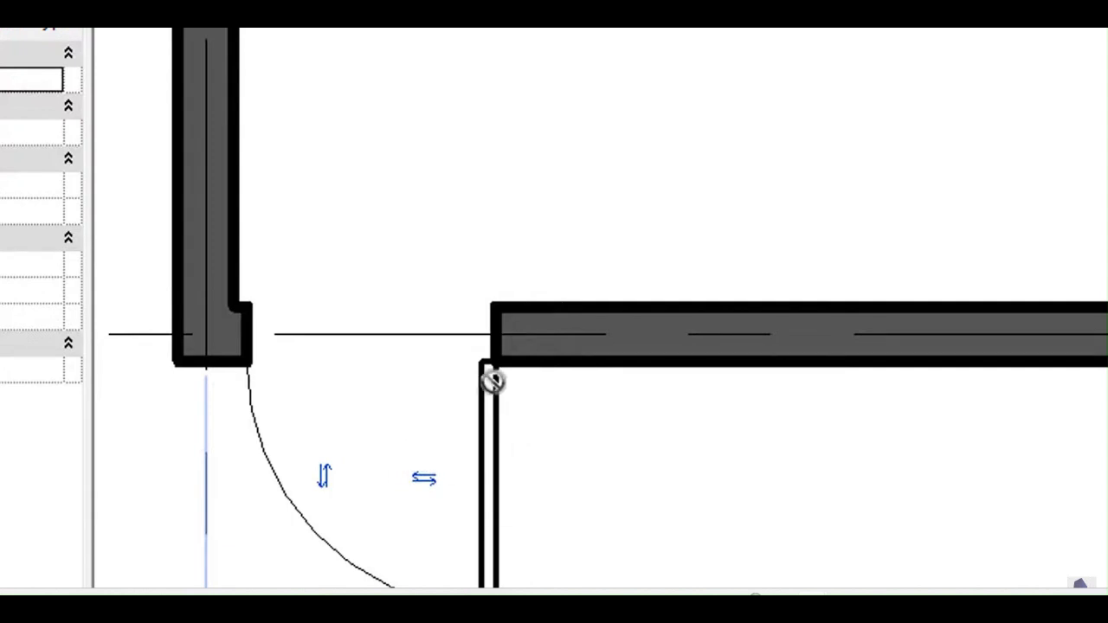
{"action": "right_click", "coordinate": [944, 121]}
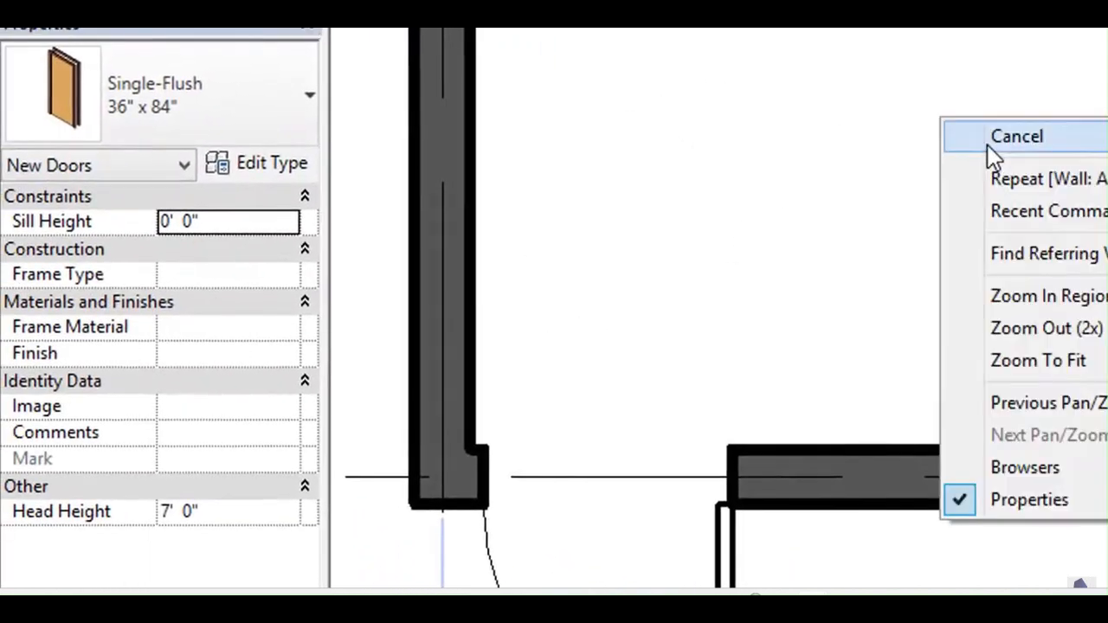
{"action": "left_click", "coordinate": [989, 145]}
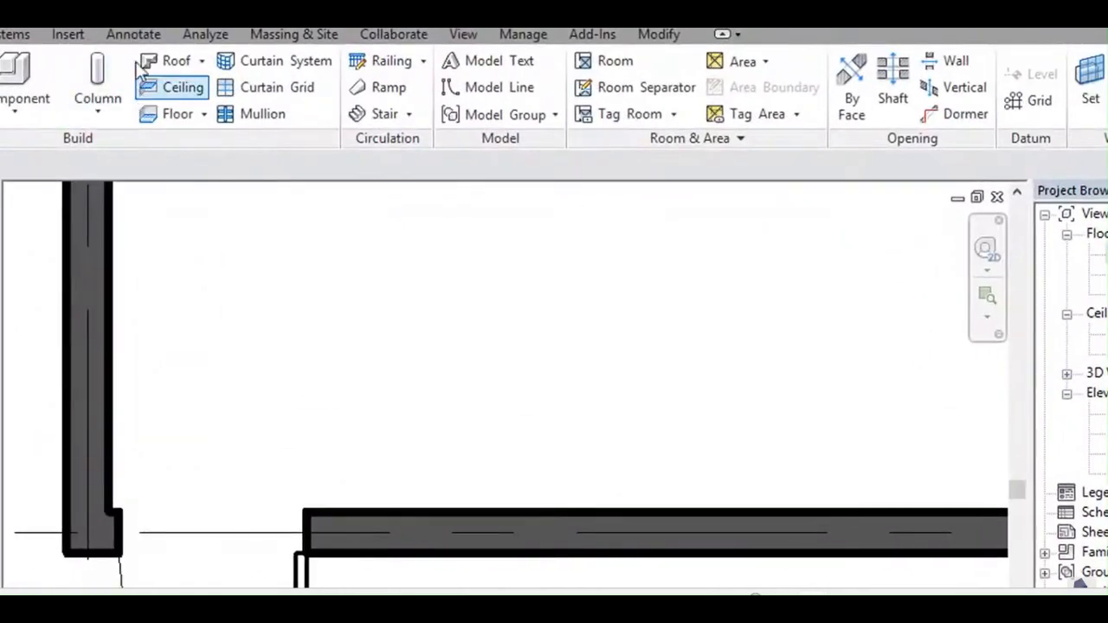
Step: Open the default 3D view and examine the new door from the front of the building
{"action": "left_click", "coordinate": [462, 35]}
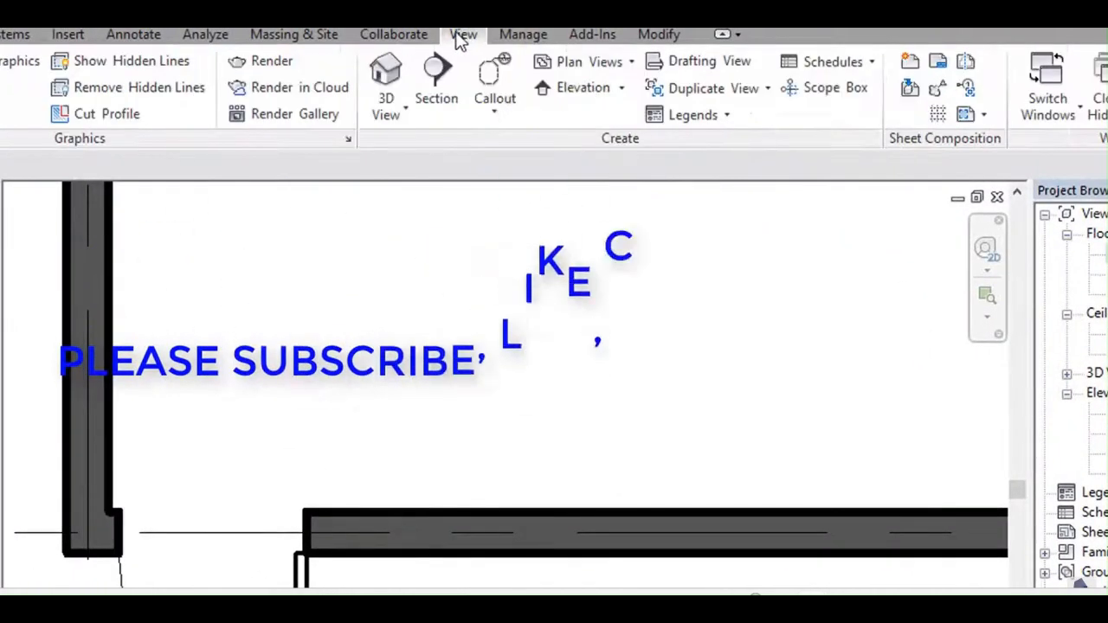
{"action": "left_click", "coordinate": [395, 82]}
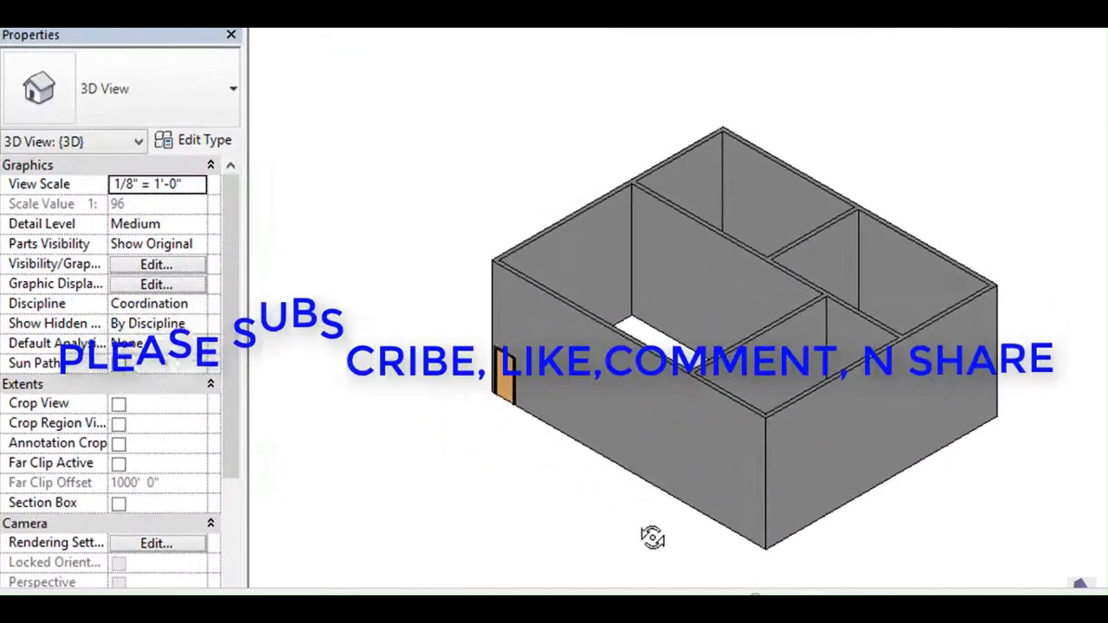
{"action": "middle_click_drag", "start_coordinate": [653, 537], "coordinate": [799, 491], "text": "shift"}
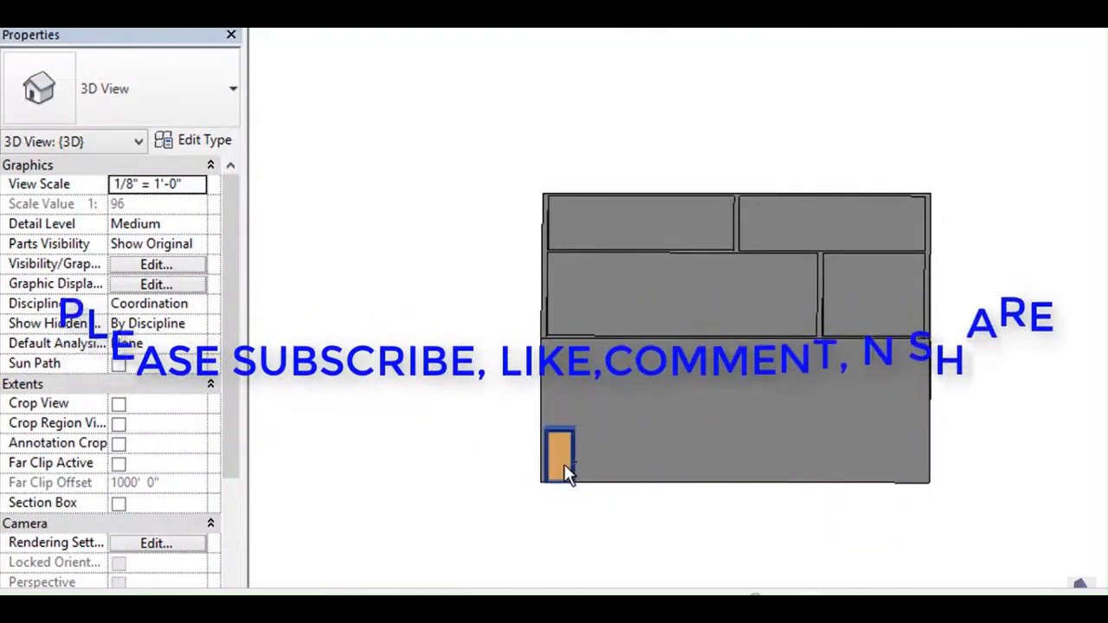
{"action": "scroll", "coordinate": [564, 464], "scroll_direction": "up", "scroll_amount": 4}
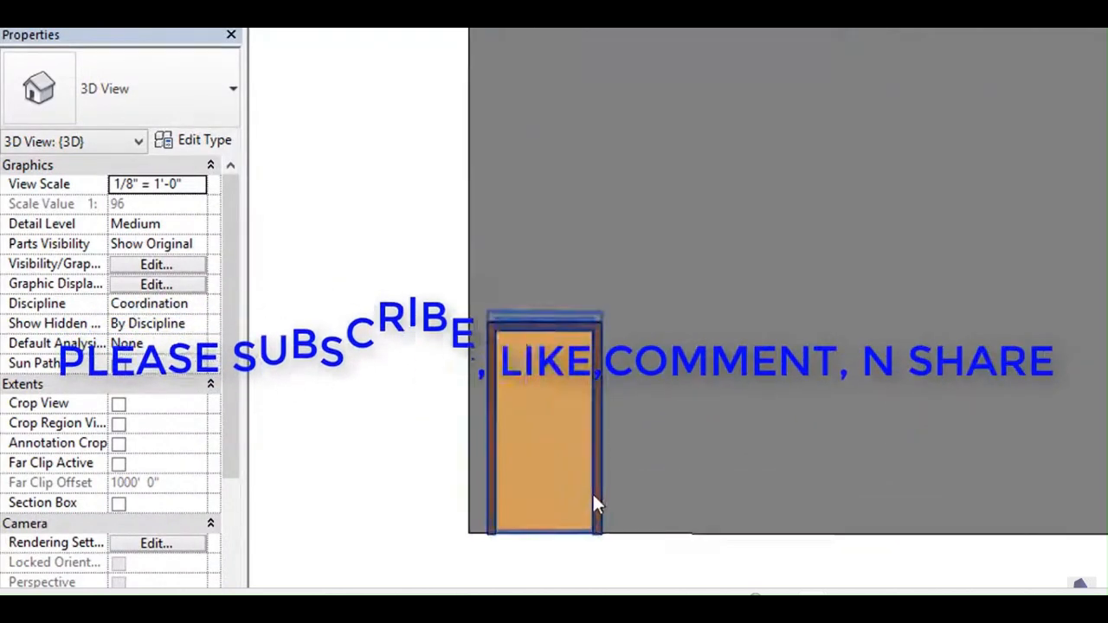
Step: Set the front wall door's sill height to 2' 0" and deselect the door
{"action": "left_click", "coordinate": [598, 381]}
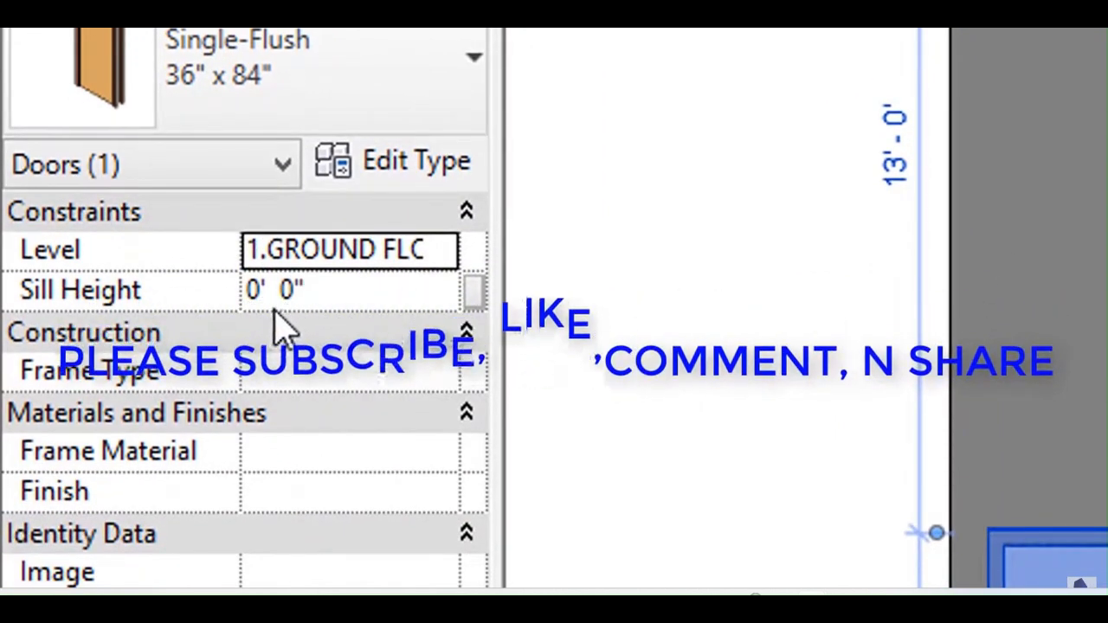
{"action": "left_click", "coordinate": [260, 292]}
{"action": "key", "text": "BackSpace"}
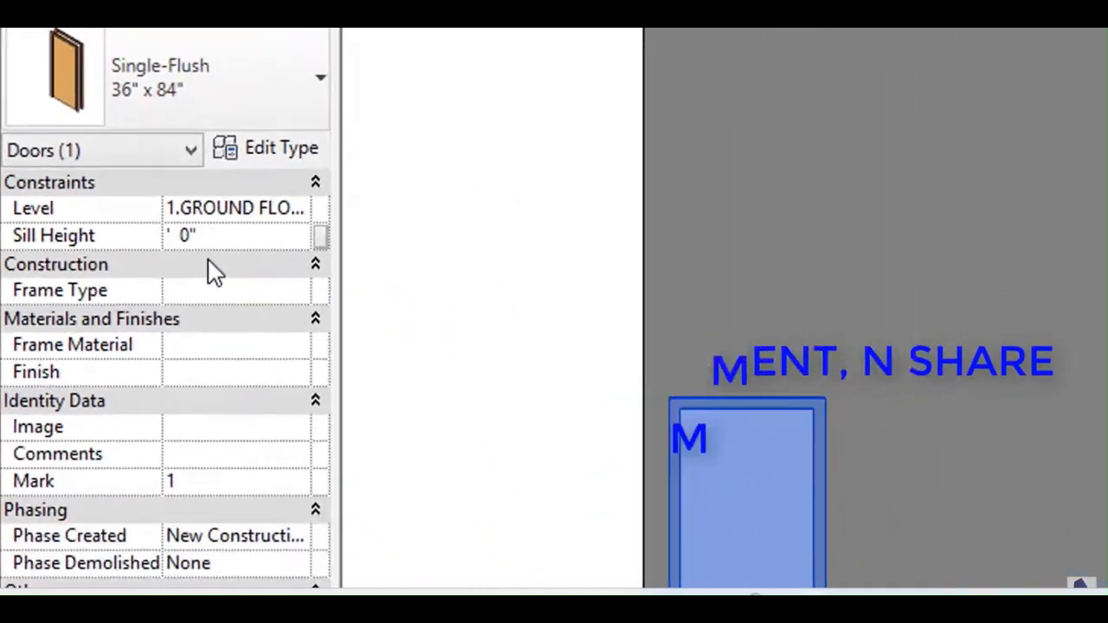
{"action": "type", "text": "2"}
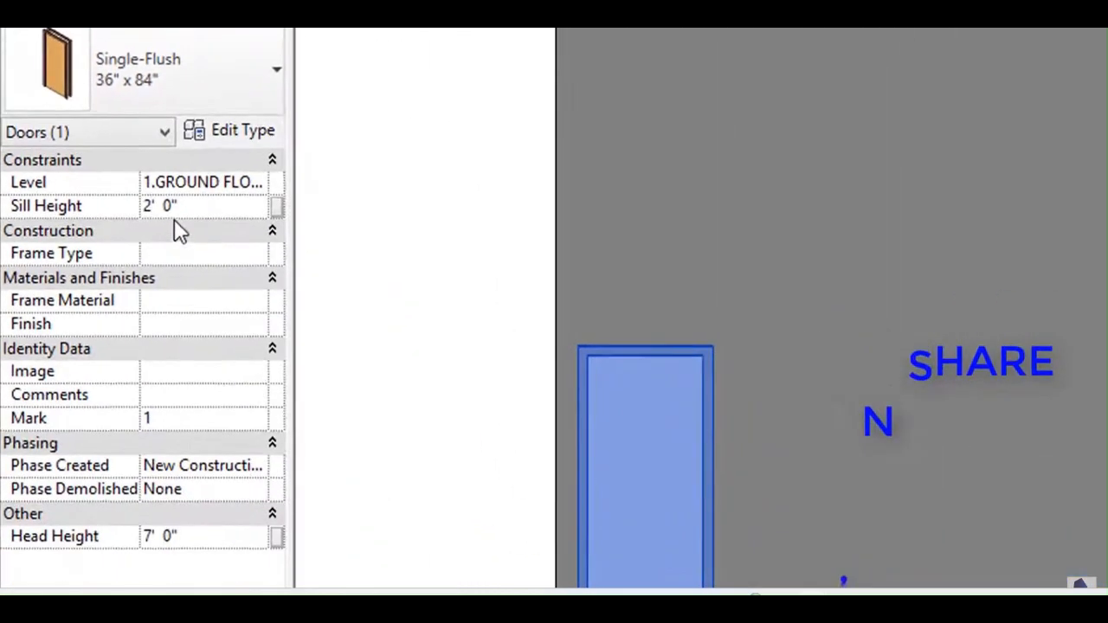
{"action": "left_click", "coordinate": [225, 590]}
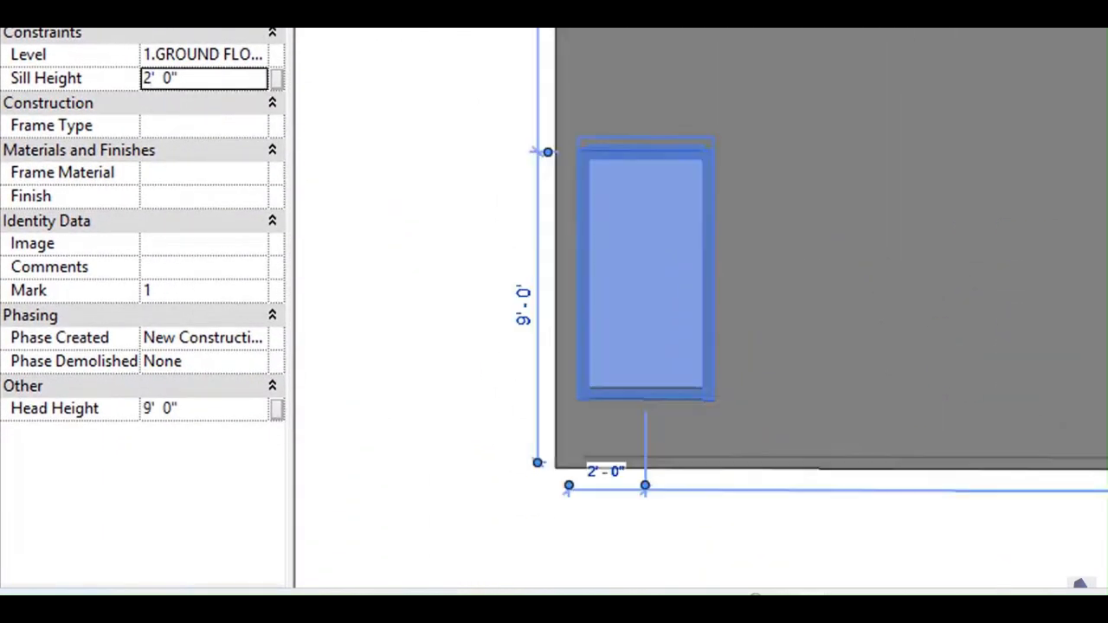
{"action": "left_click", "coordinate": [512, 546]}
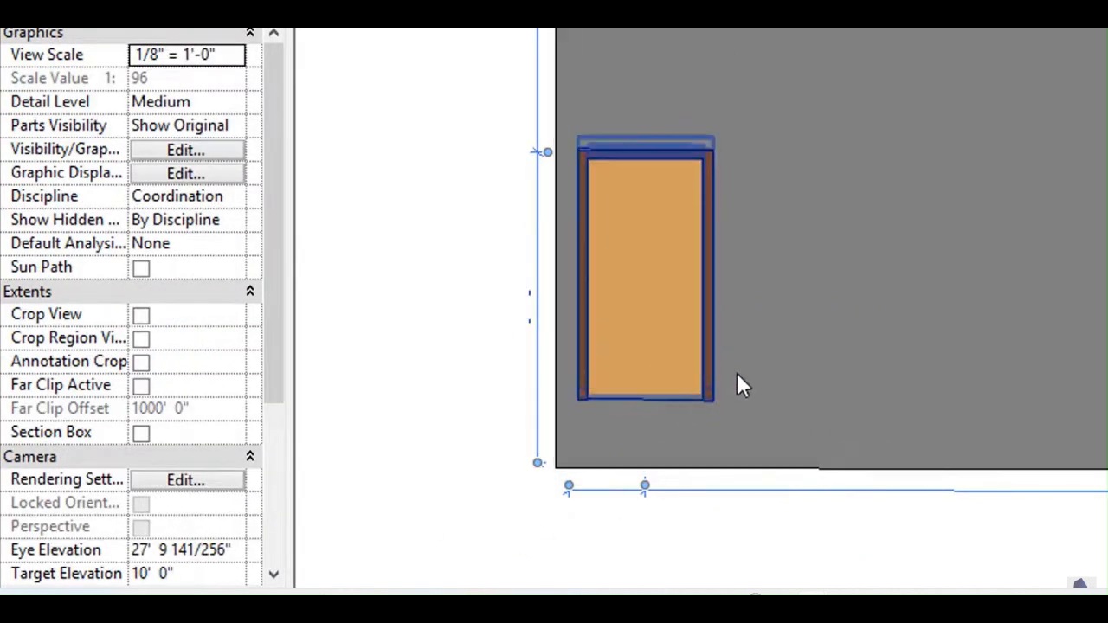
Step: Set the front wall door's sill height to 0' 0" so it sits at the base of the wall
{"action": "scroll", "coordinate": [1100, 34], "scroll_direction": "down", "scroll_amount": 4}
{"action": "middle_click_drag", "start_coordinate": [1104, 31], "coordinate": [592, 331]}
{"action": "left_click", "coordinate": [591, 331]}
{"action": "scroll", "coordinate": [701, 297], "scroll_direction": "up", "scroll_amount": 1}
{"action": "scroll", "coordinate": [701, 297], "scroll_direction": "up", "scroll_amount": 3}
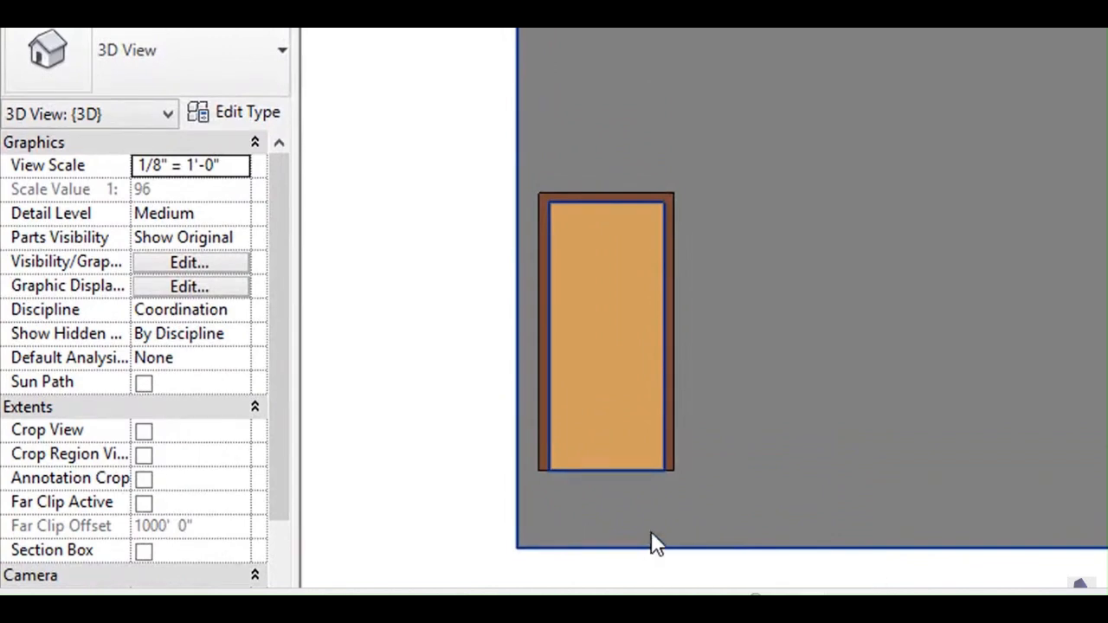
{"action": "left_click", "coordinate": [662, 359]}
{"action": "left_click", "coordinate": [159, 197]}
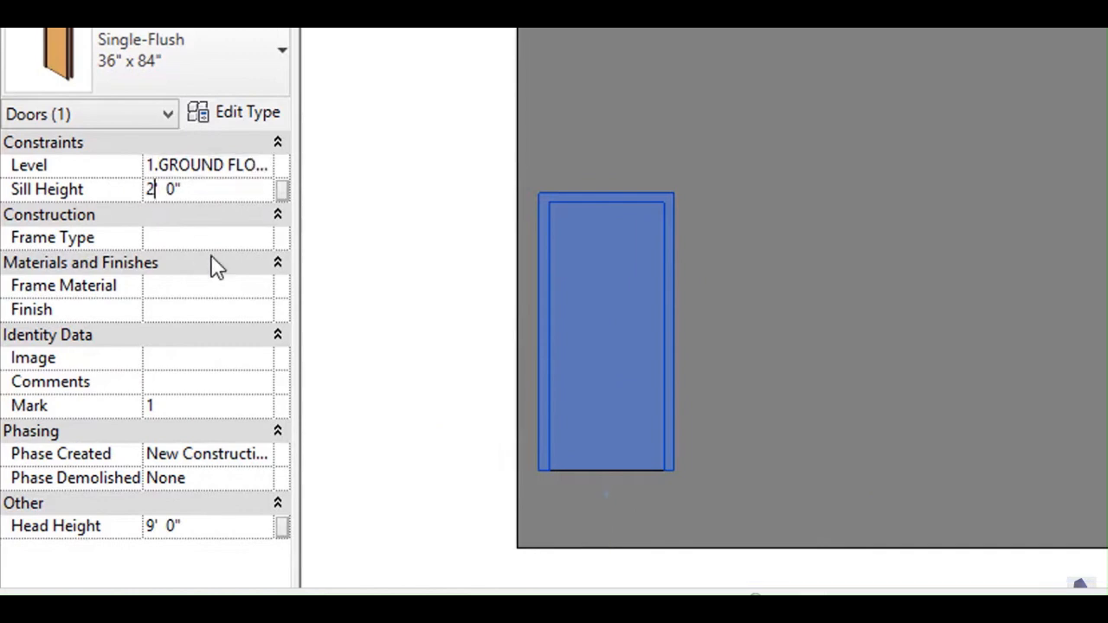
{"action": "key", "text": "Return"}
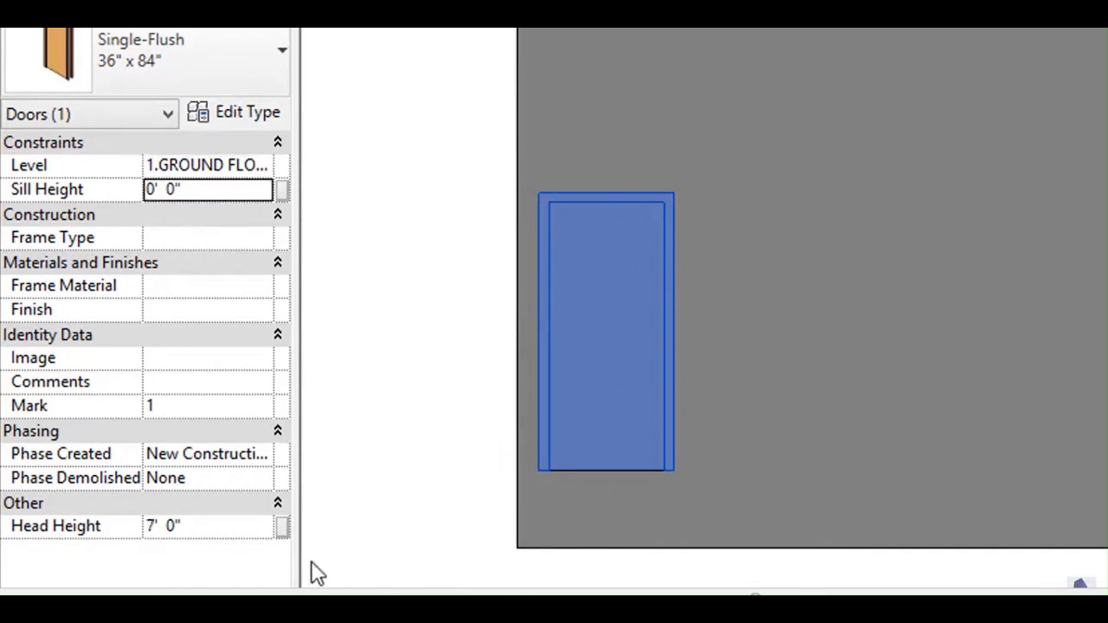
{"action": "left_click", "coordinate": [327, 581]}
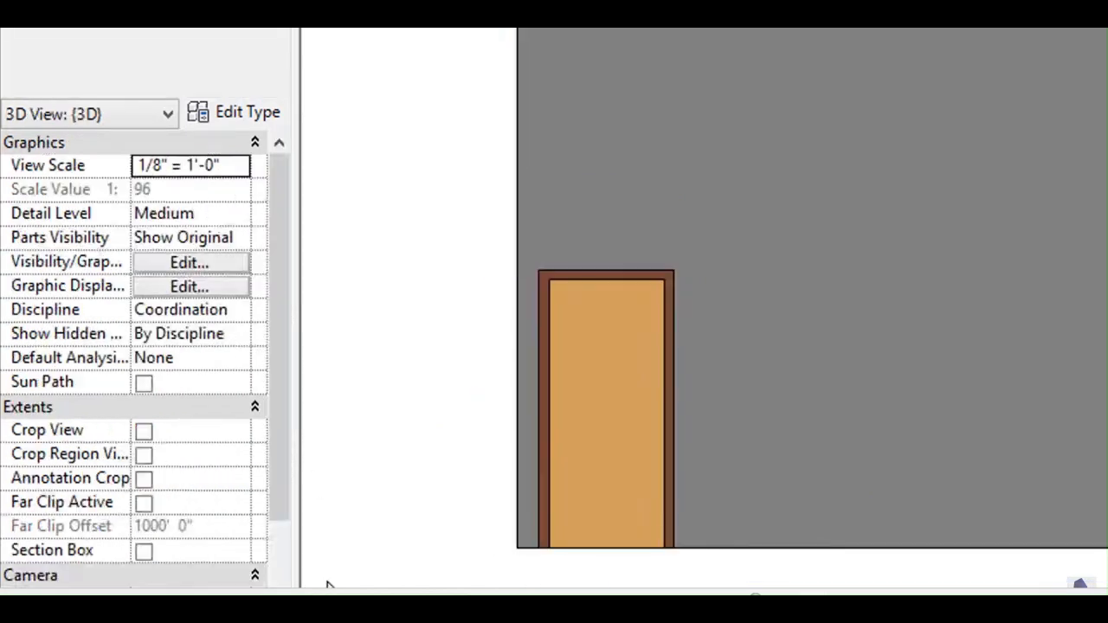
Step: Open the 1.GROUND FLOOR floor plan and bring the interior walls into view
{"action": "scroll", "coordinate": [451, 558], "scroll_direction": "down", "scroll_amount": 2}
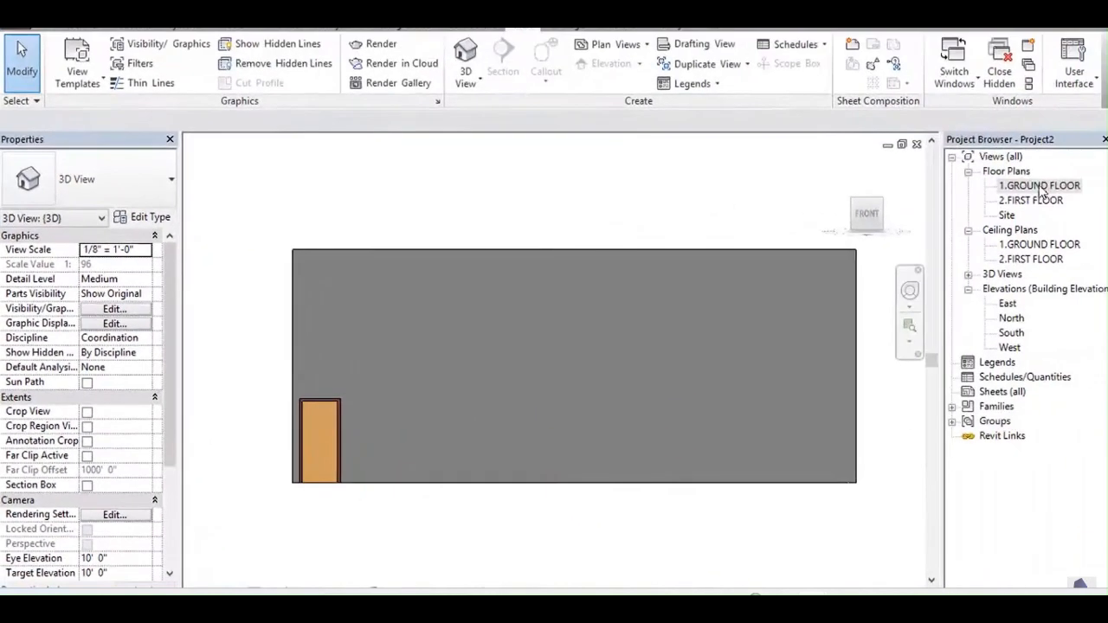
{"action": "double_click", "coordinate": [1039, 186]}
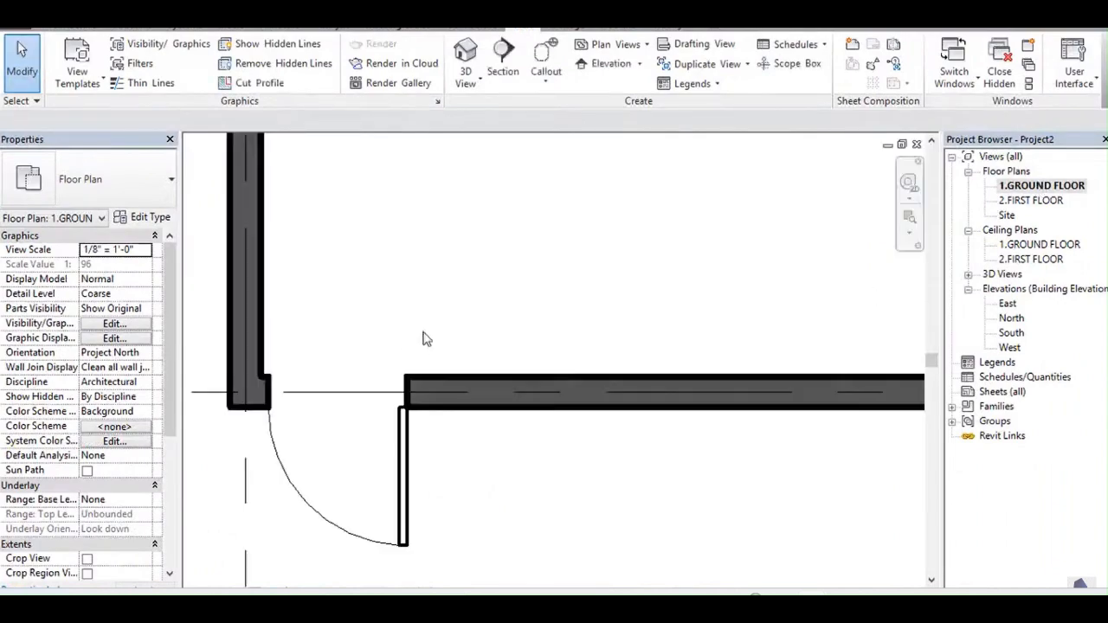
{"action": "scroll", "coordinate": [537, 342], "scroll_direction": "down", "scroll_amount": 4}
{"action": "scroll", "coordinate": [529, 389], "scroll_direction": "up", "scroll_amount": 3}
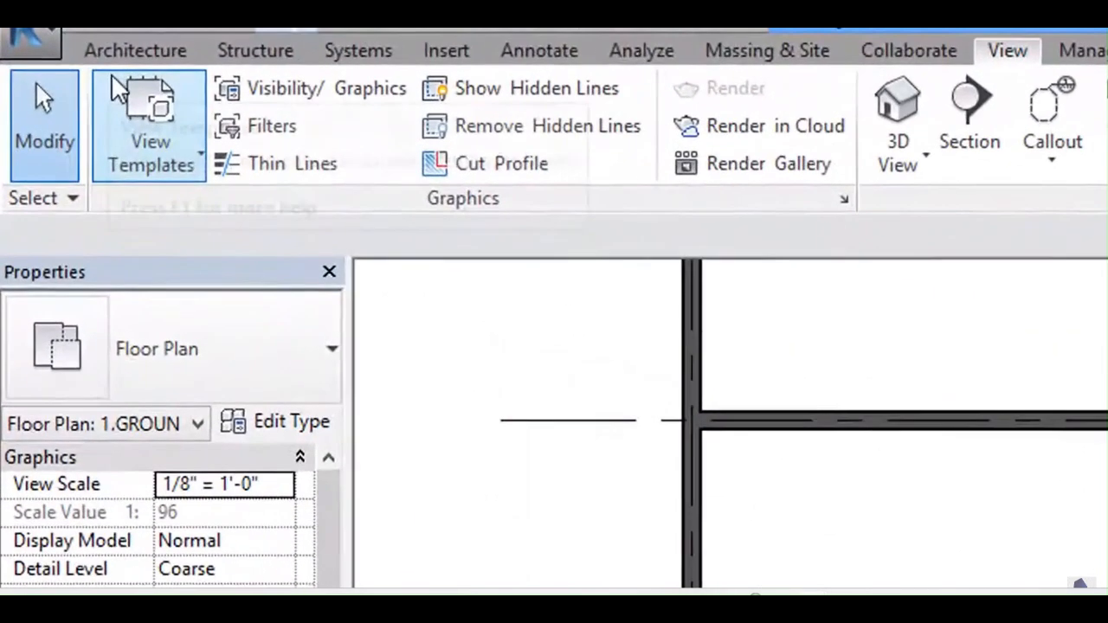
Step: Start door placement and browse for a door family to load in the Residential folder under Doors in the US Imperial library
{"action": "left_click", "coordinate": [111, 90]}
{"action": "left_click", "coordinate": [116, 37]}
{"action": "left_click", "coordinate": [165, 86]}
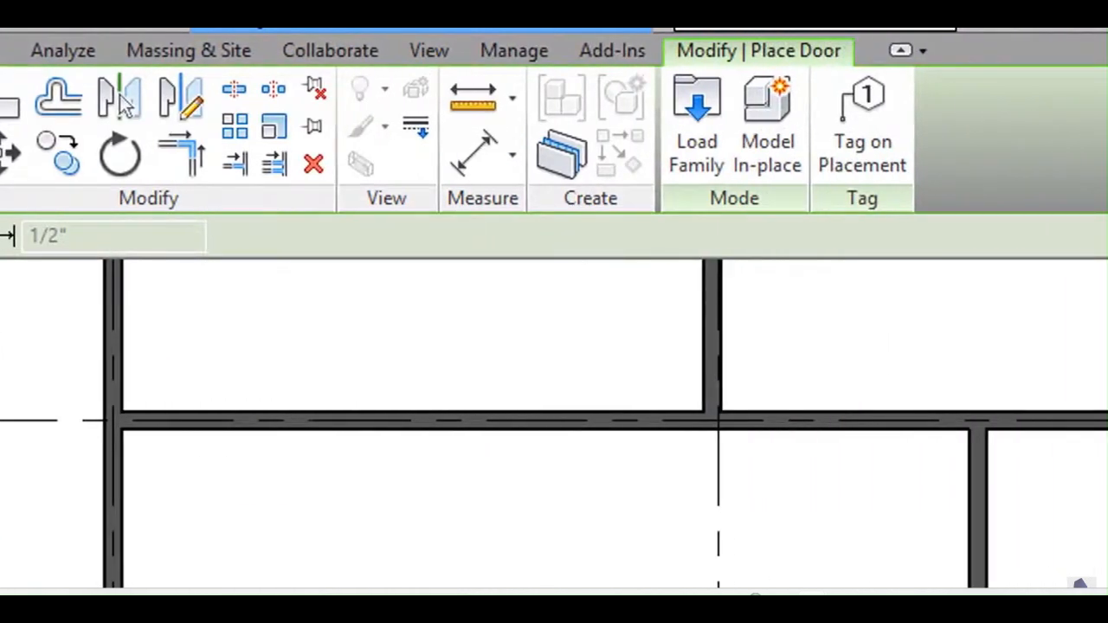
{"action": "left_click", "coordinate": [704, 156]}
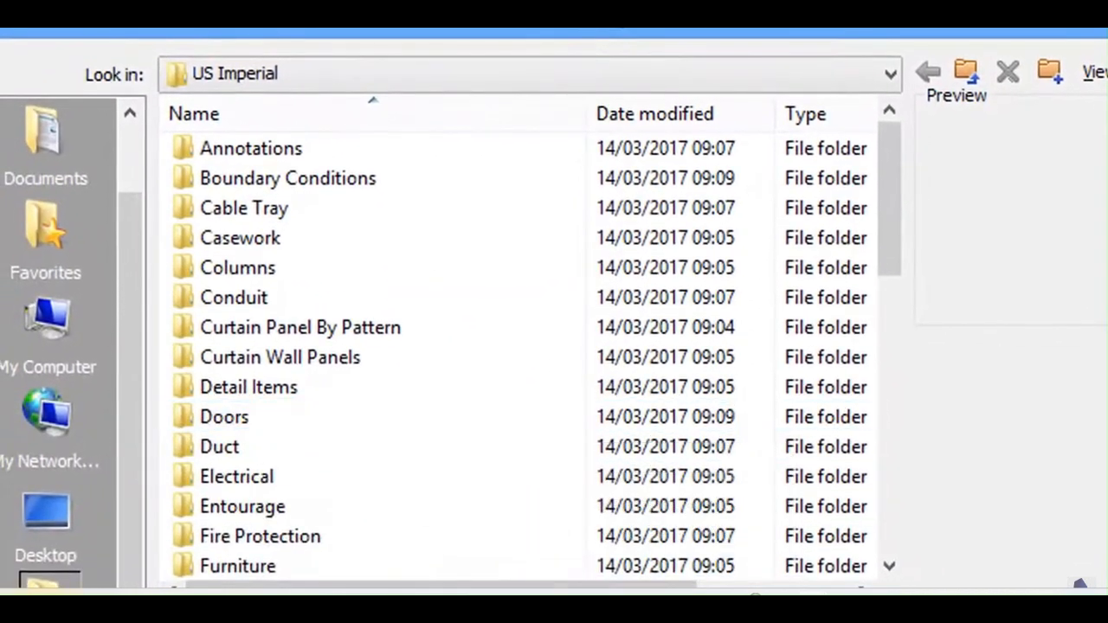
{"action": "double_click", "coordinate": [257, 423]}
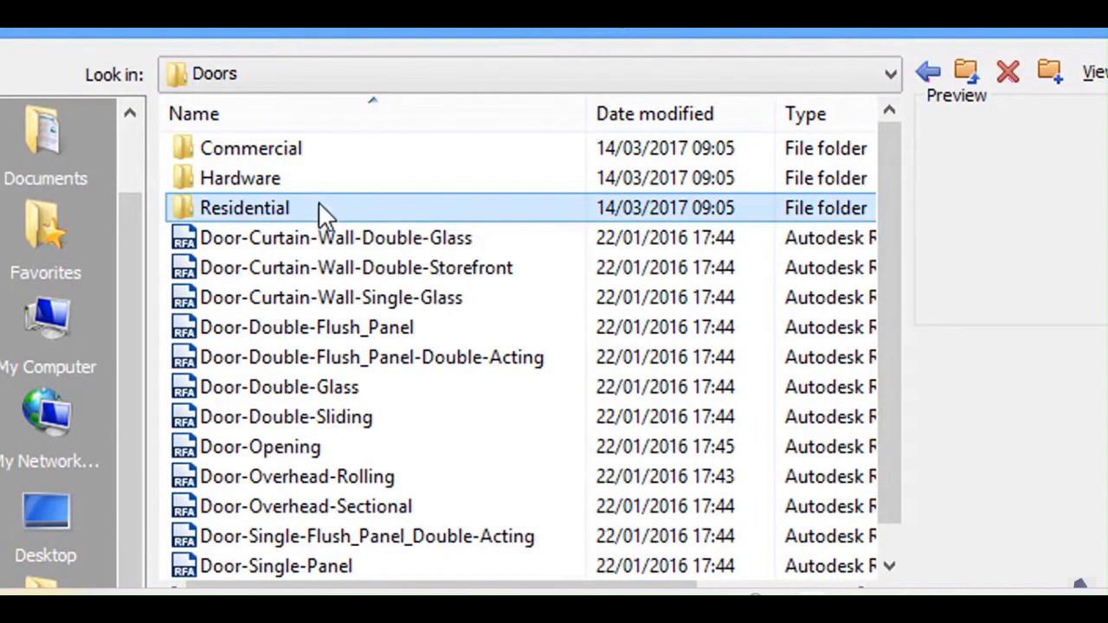
{"action": "double_click", "coordinate": [320, 212]}
Step: Look through the Residential door families and load Door-Interior-Double-Full Glass-Wood in the 60" x 80" type
{"action": "left_click", "coordinate": [387, 151]}
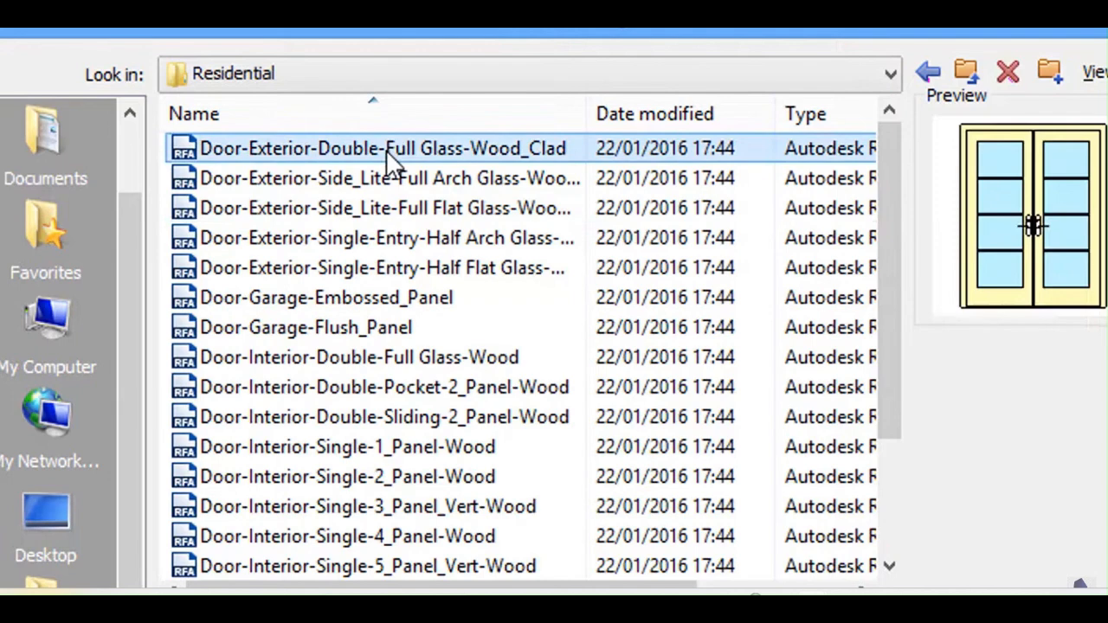
{"action": "key", "text": "Down"}
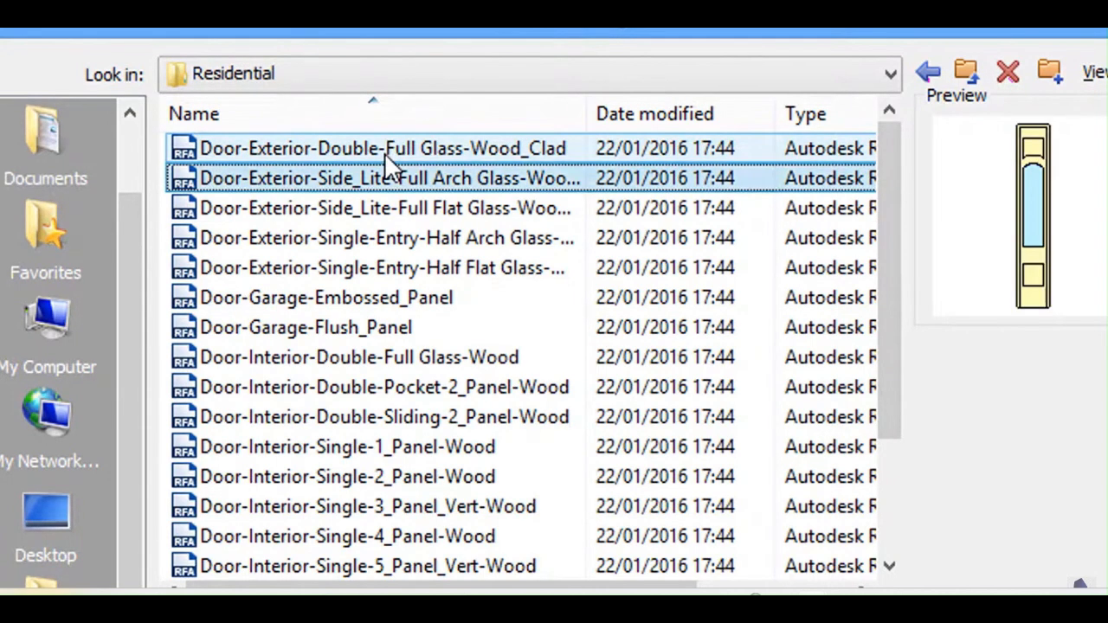
{"action": "key", "text": "Down"}
{"action": "key", "text": "Down"}
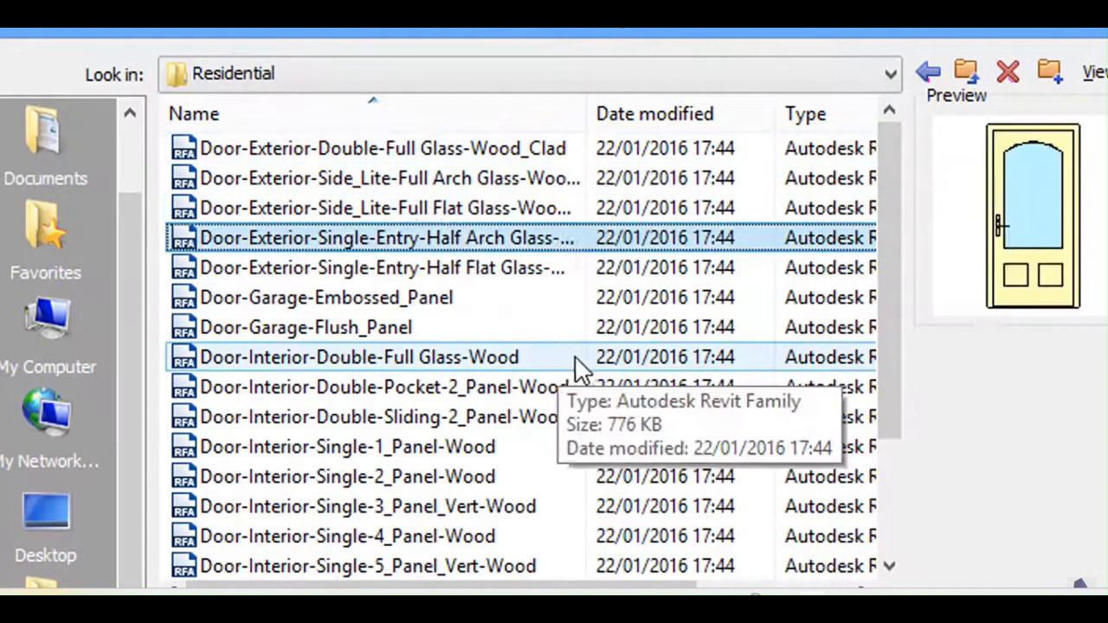
{"action": "key", "text": "Down"}
{"action": "key", "text": "Down"}
{"action": "key", "text": "Down"}
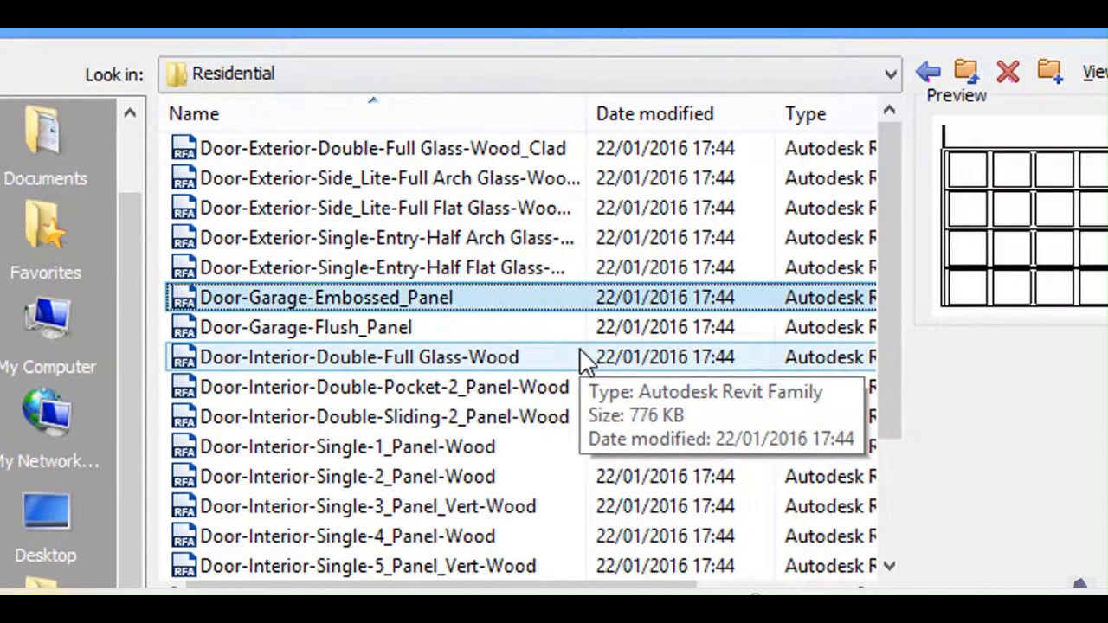
{"action": "key", "text": "Down"}
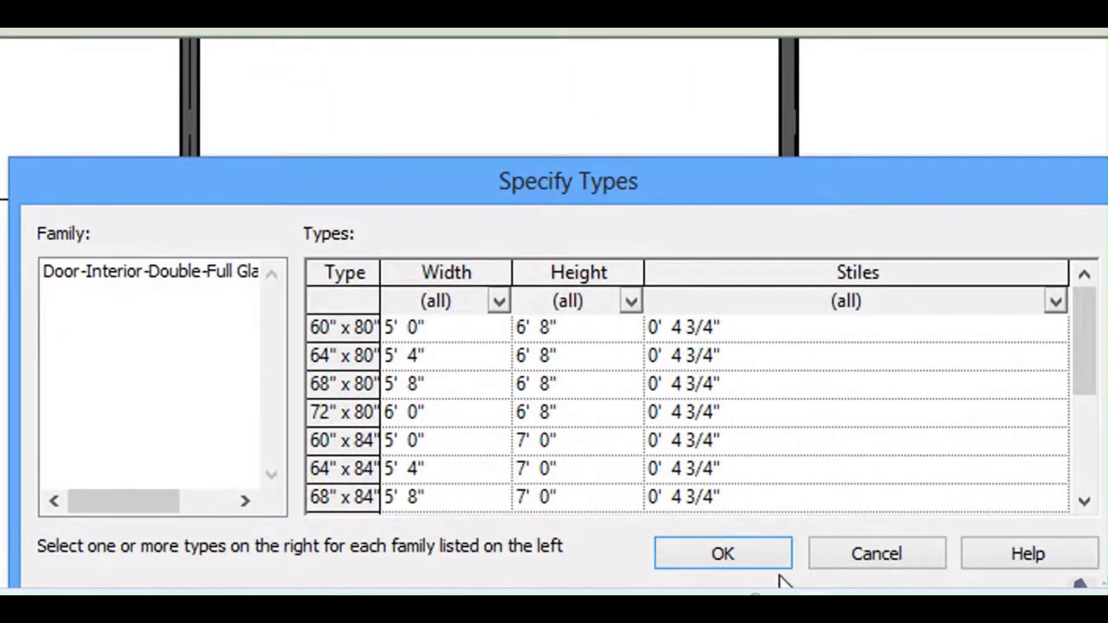
{"action": "left_click", "coordinate": [726, 553]}
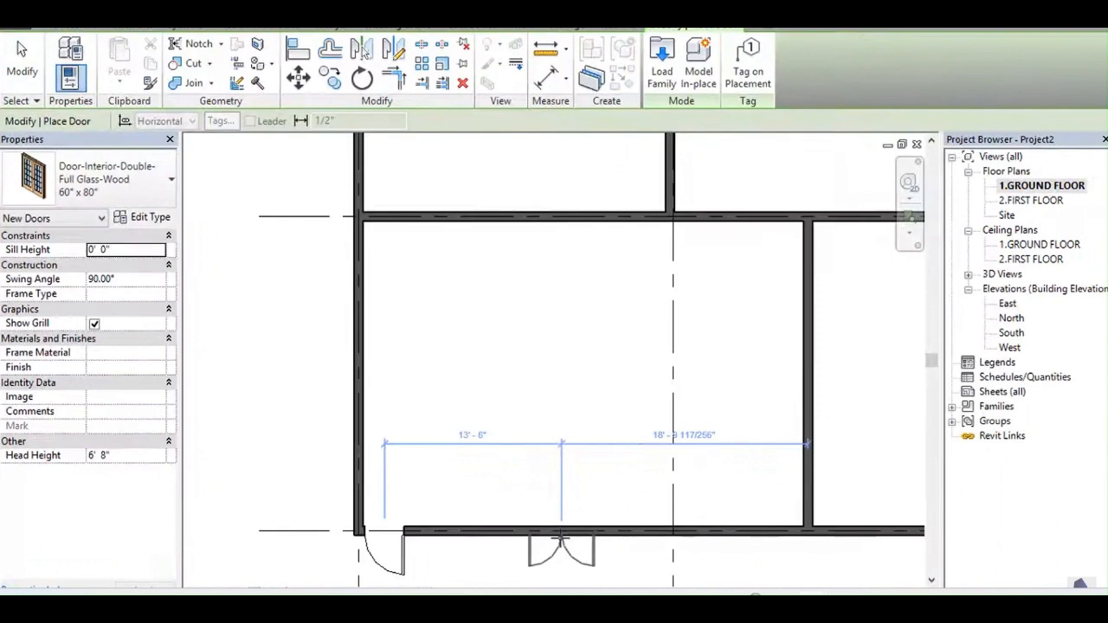
Step: Place the double glass door in the front wall about 13' 6" from the single door and flip its swing inward
{"action": "left_click", "coordinate": [600, 475]}
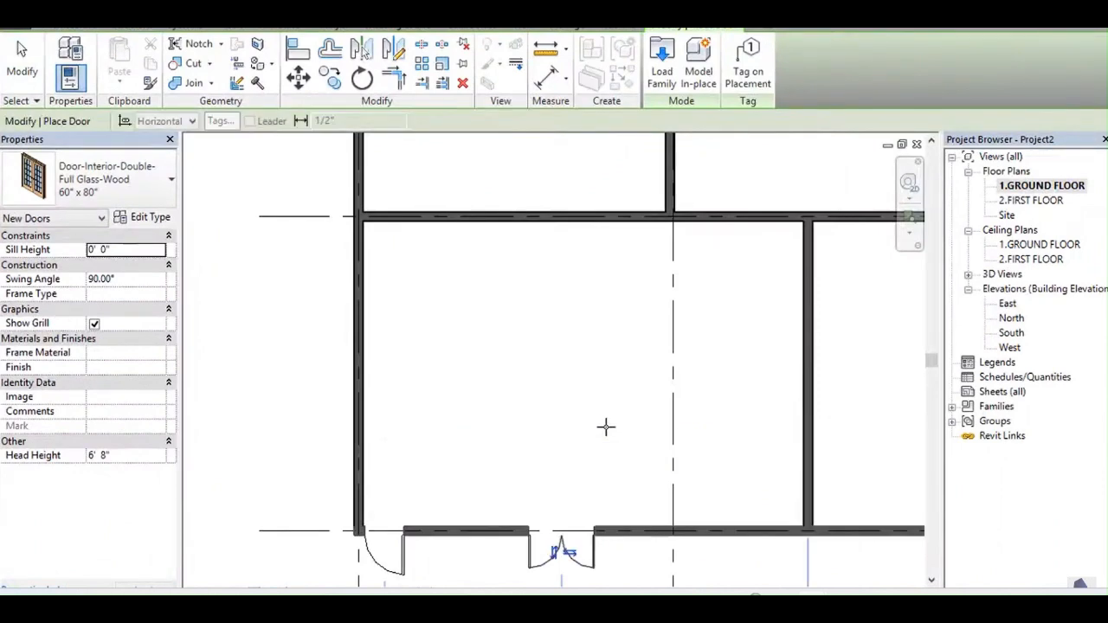
{"action": "left_click", "coordinate": [553, 551]}
{"action": "scroll", "coordinate": [557, 556], "scroll_direction": "down", "scroll_amount": 2}
{"action": "scroll", "coordinate": [520, 494], "scroll_direction": "up", "scroll_amount": 1}
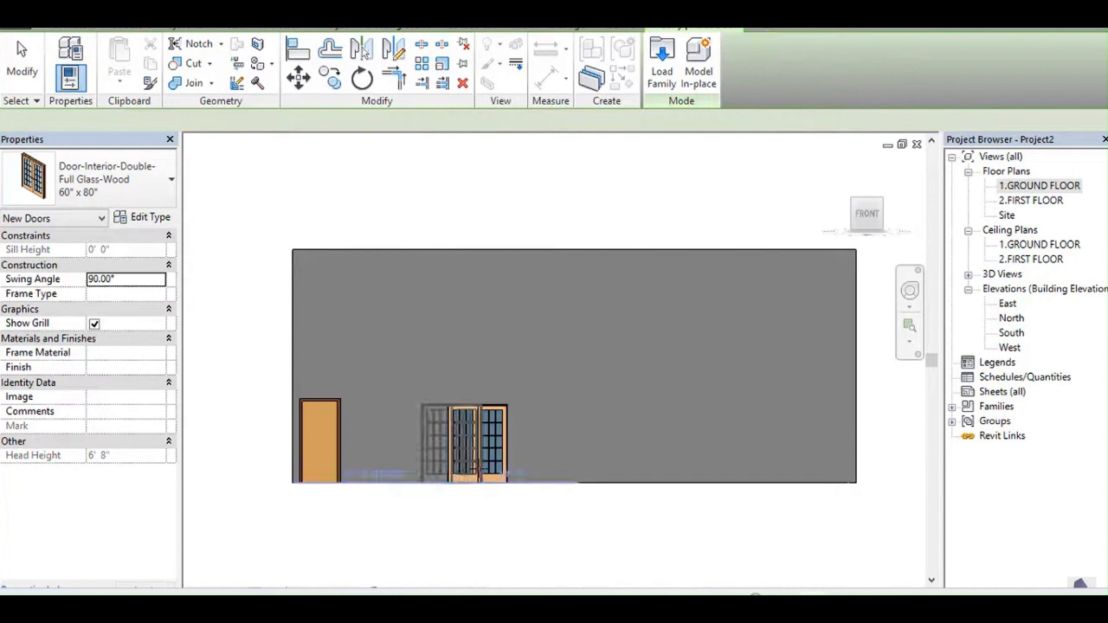
Step: Place another double glass door in the front wall in 3D, about 7' 9" from the wall's right end
{"action": "scroll", "coordinate": [485, 467], "scroll_direction": "up", "scroll_amount": 3}
{"action": "scroll", "coordinate": [660, 531], "scroll_direction": "down", "scroll_amount": 2}
{"action": "middle_click_drag", "start_coordinate": [666, 546], "coordinate": [496, 476]}
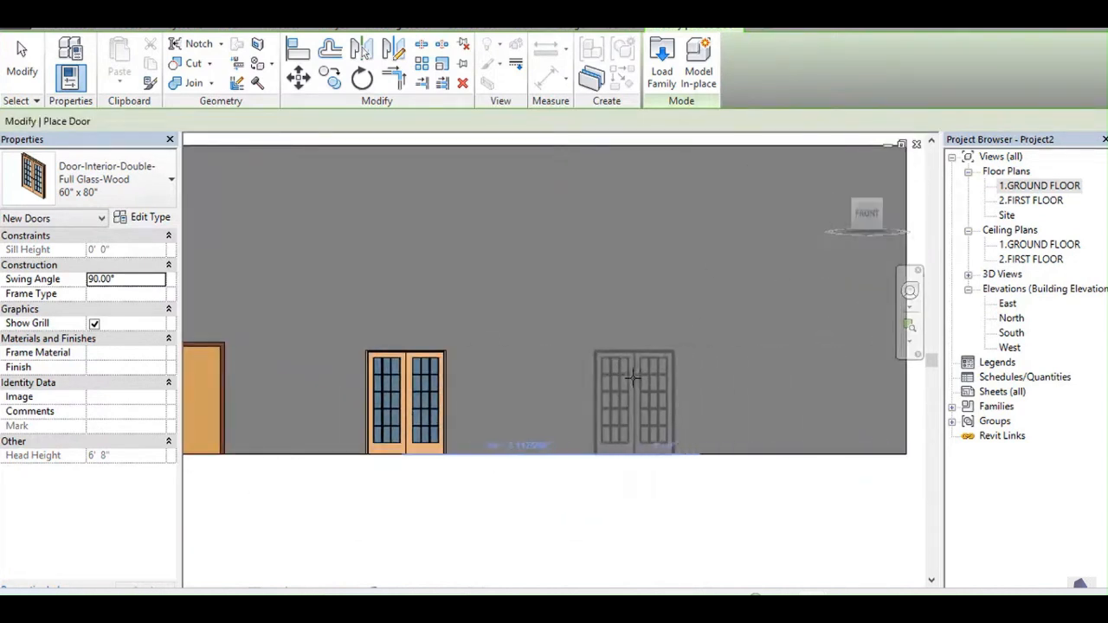
{"action": "mouse_move", "coordinate": [869, 216]}
{"action": "left_mouse_down"}
{"action": "mouse_move", "coordinate": [858, 244]}
{"action": "mouse_move", "coordinate": [868, 249]}
{"action": "mouse_move", "coordinate": [869, 217]}
{"action": "left_mouse_up"}
{"action": "left_click", "coordinate": [780, 417]}
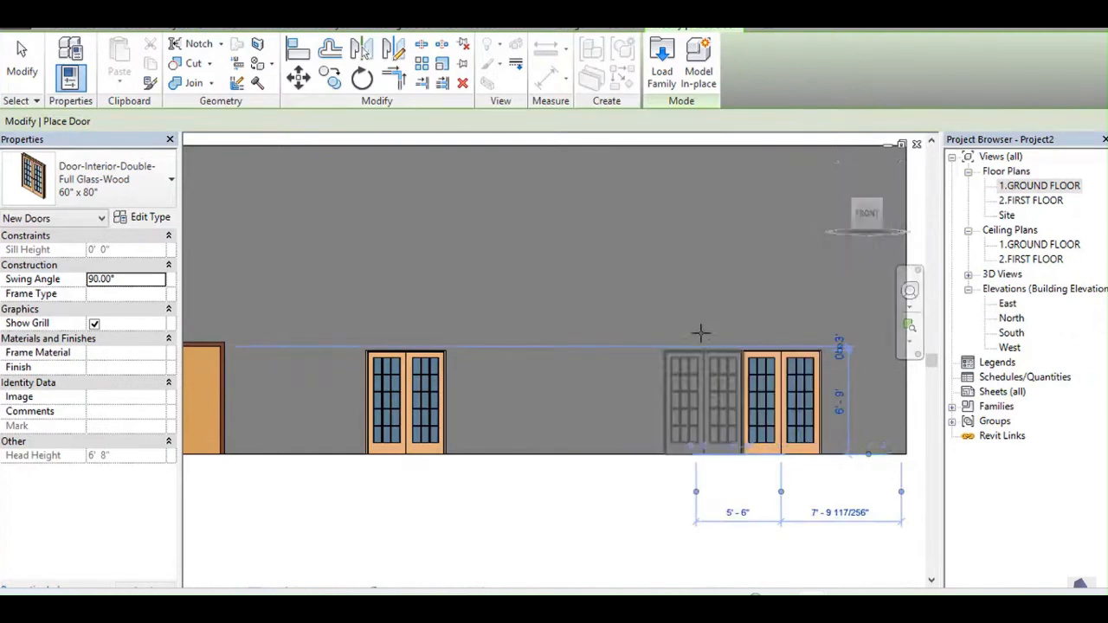
Step: Place two double glass doors in the interior wall behind the front rooms and end door placement
{"action": "scroll", "coordinate": [701, 332], "scroll_direction": "down", "scroll_amount": 3}
{"action": "scroll", "coordinate": [701, 331], "scroll_direction": "down", "scroll_amount": 1}
{"action": "left_click_drag", "start_coordinate": [846, 270], "coordinate": [836, 299]}
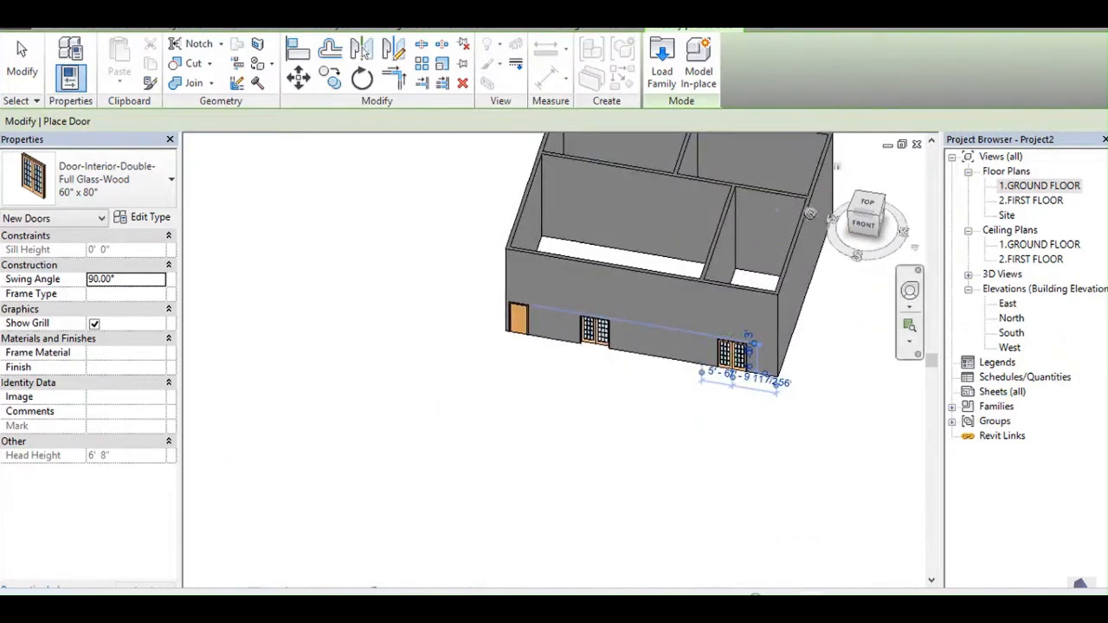
{"action": "left_click", "coordinate": [606, 229]}
{"action": "left_click", "coordinate": [686, 229]}
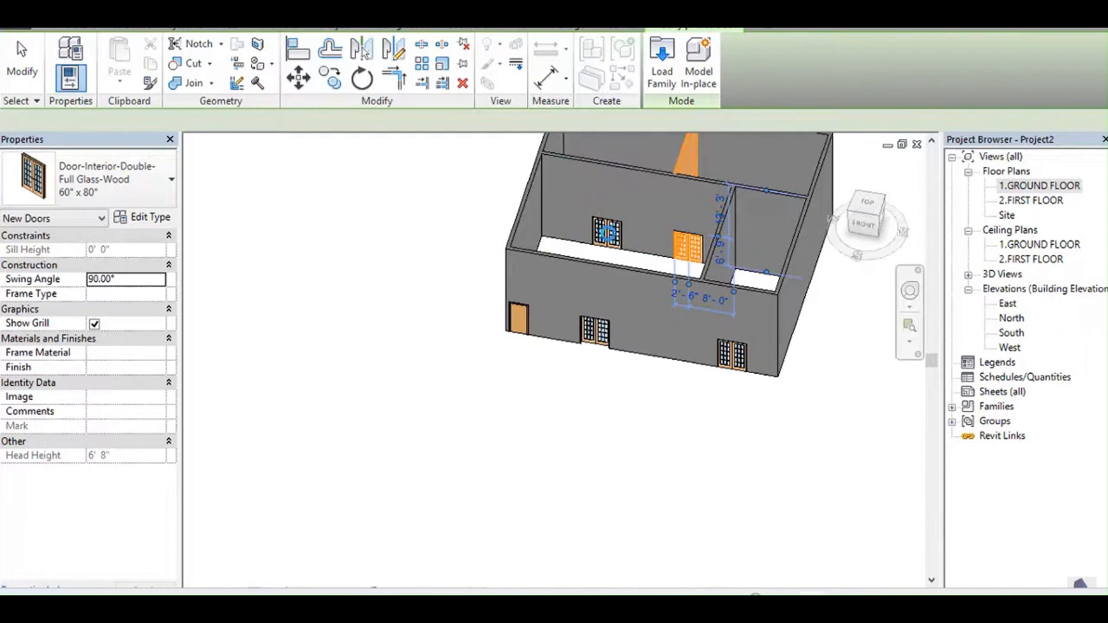
{"action": "middle_click_drag", "start_coordinate": [675, 225], "coordinate": [574, 345]}
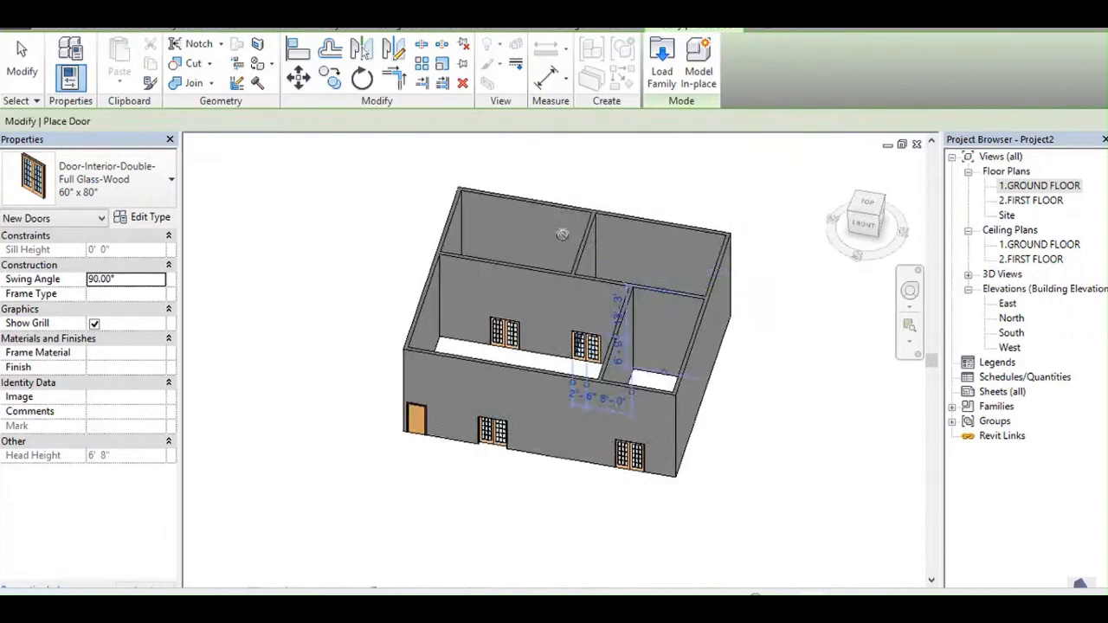
{"action": "right_click", "coordinate": [564, 235]}
{"action": "left_click", "coordinate": [606, 245]}
{"action": "right_click", "coordinate": [669, 180]}
{"action": "left_click", "coordinate": [698, 191]}
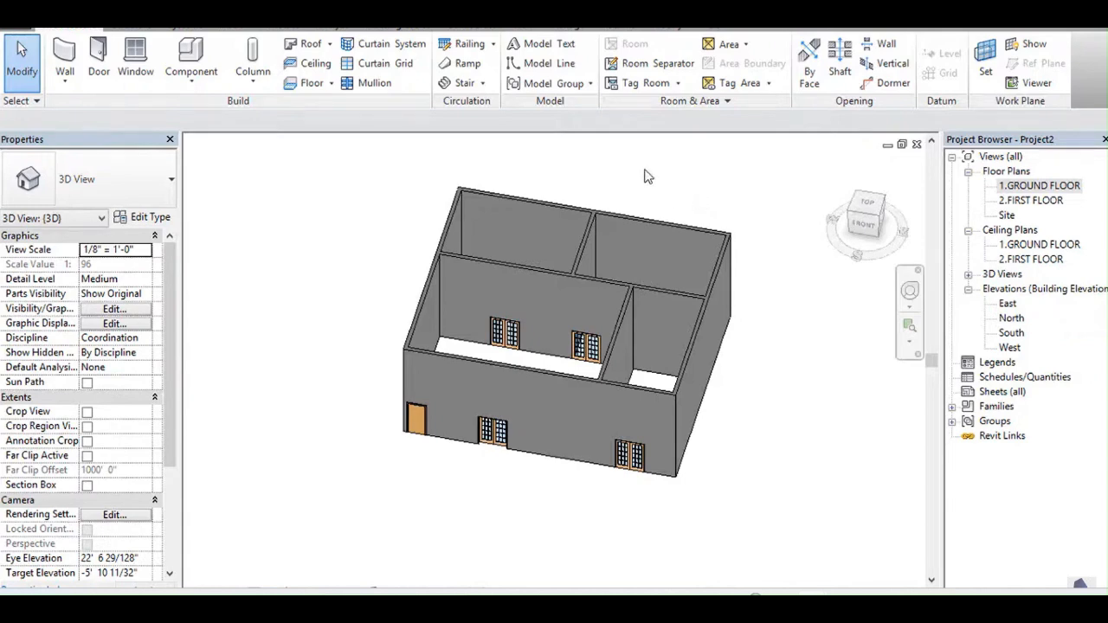
Step: Open the 1.GROUND FLOOR floor plan and start window placement with the Fixed 36" x 72" type
{"action": "double_click", "coordinate": [1033, 189]}
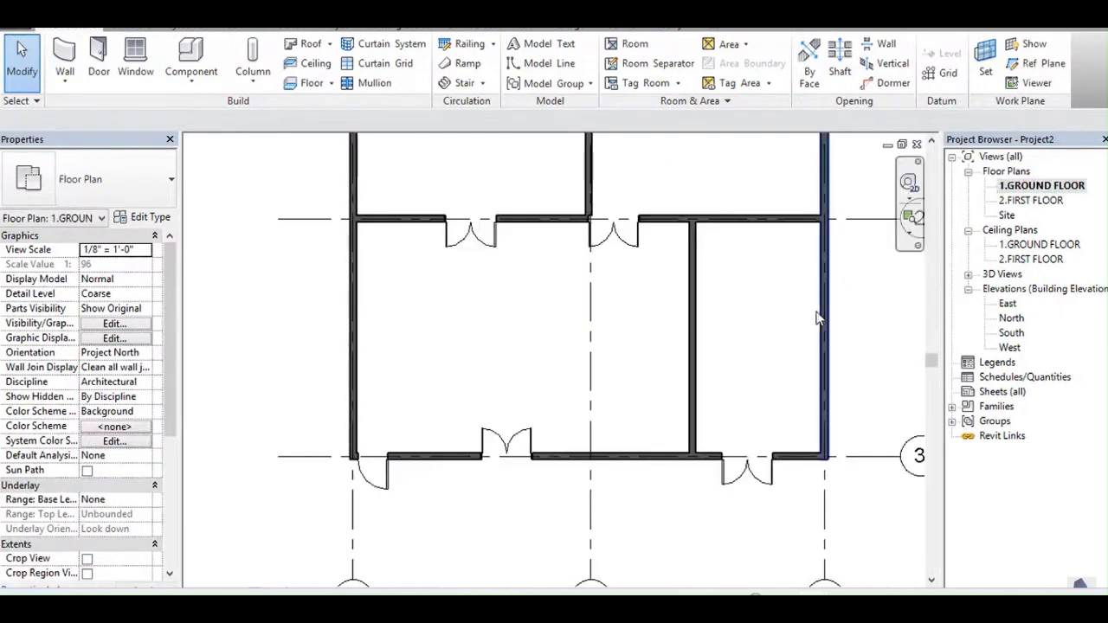
{"action": "scroll", "coordinate": [558, 298], "scroll_direction": "down", "scroll_amount": 1}
{"action": "middle_click_drag", "start_coordinate": [563, 312], "coordinate": [554, 353]}
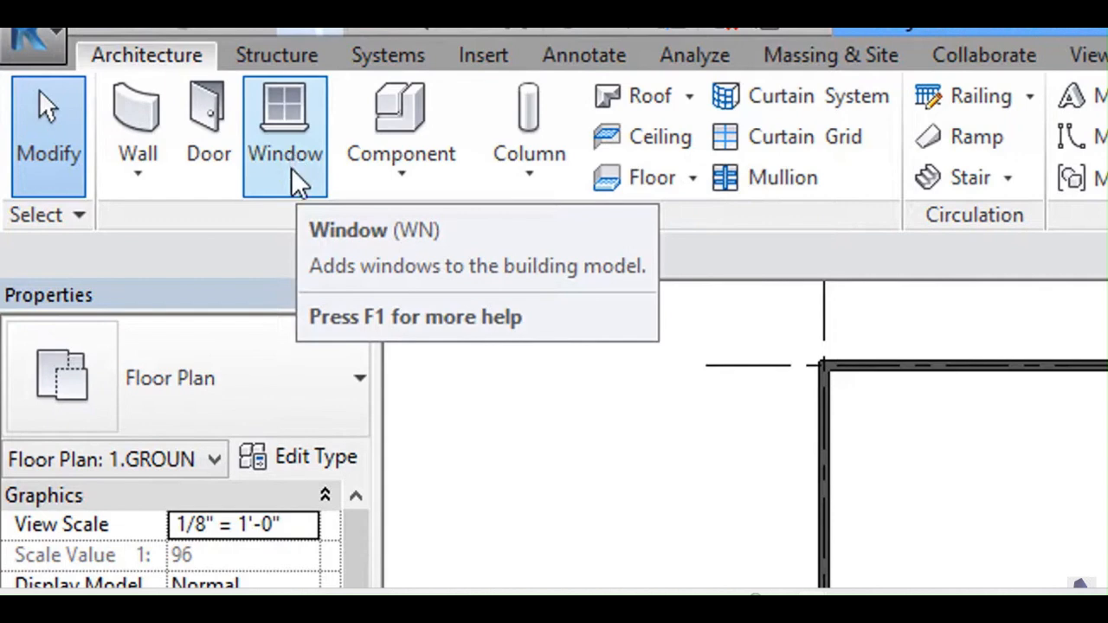
{"action": "left_click", "coordinate": [293, 180]}
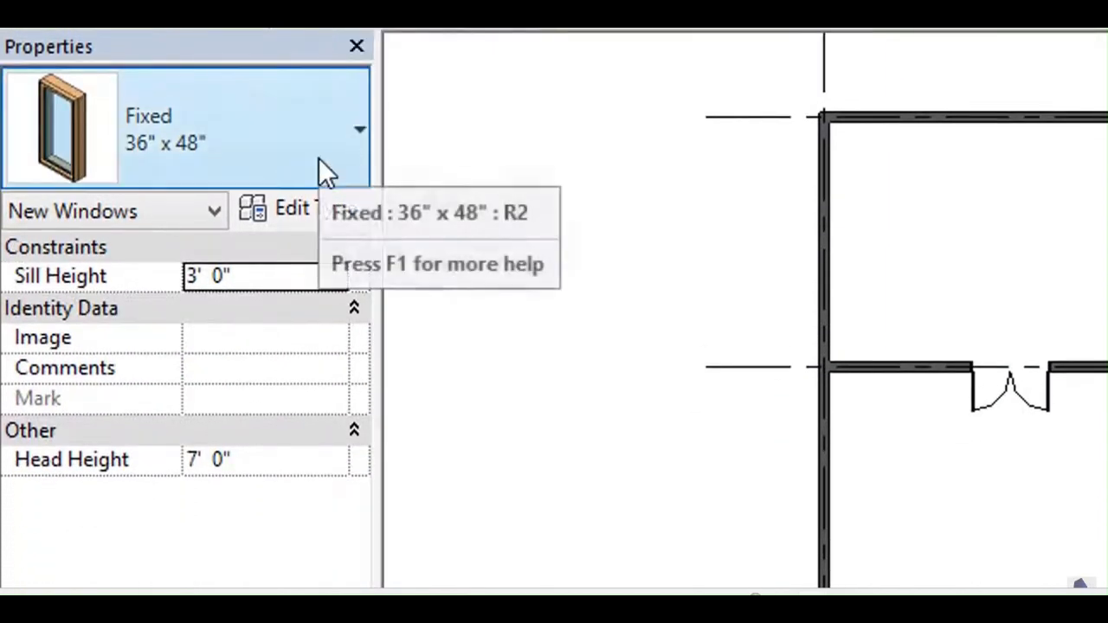
{"action": "left_click", "coordinate": [318, 158]}
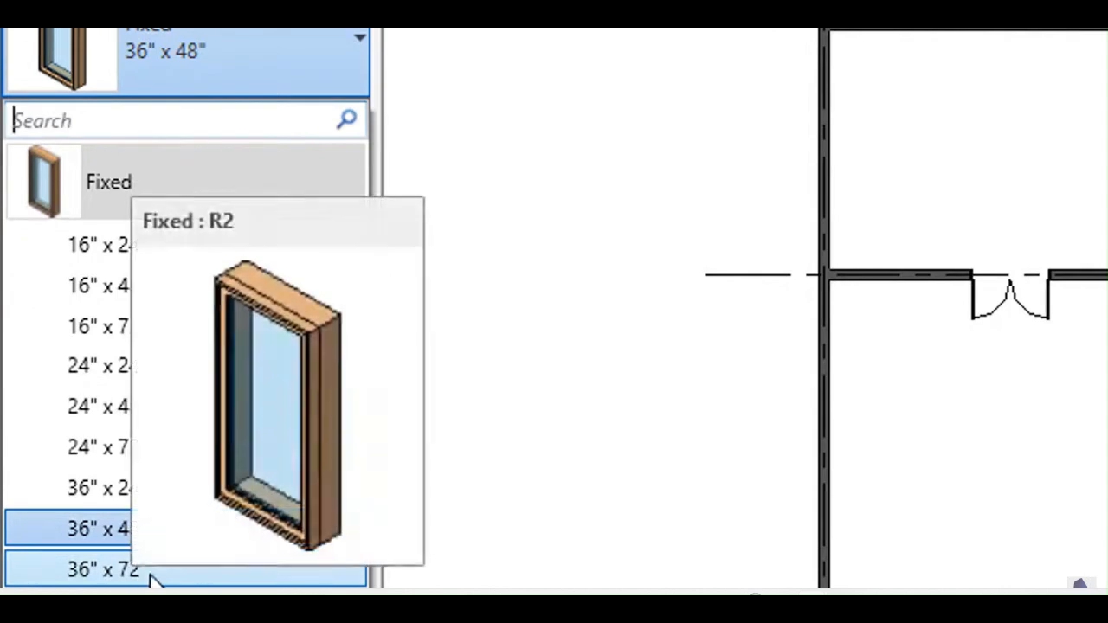
{"action": "left_click", "coordinate": [192, 572]}
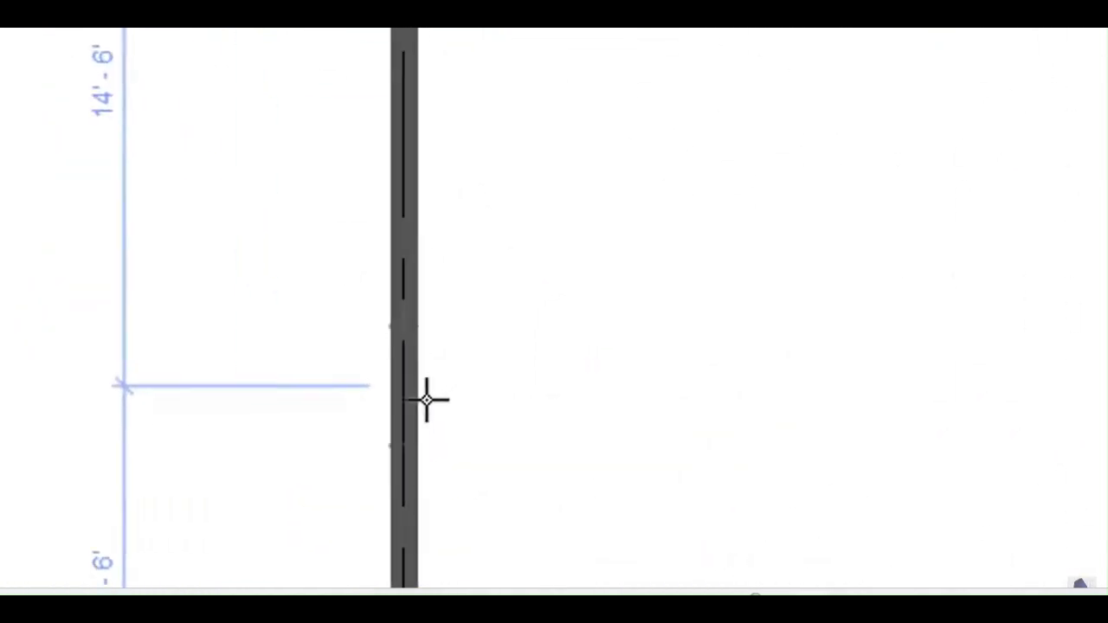
Step: Place the fixed window in the left exterior wall, 9' 0" from the front wall
{"action": "left_click", "coordinate": [423, 406]}
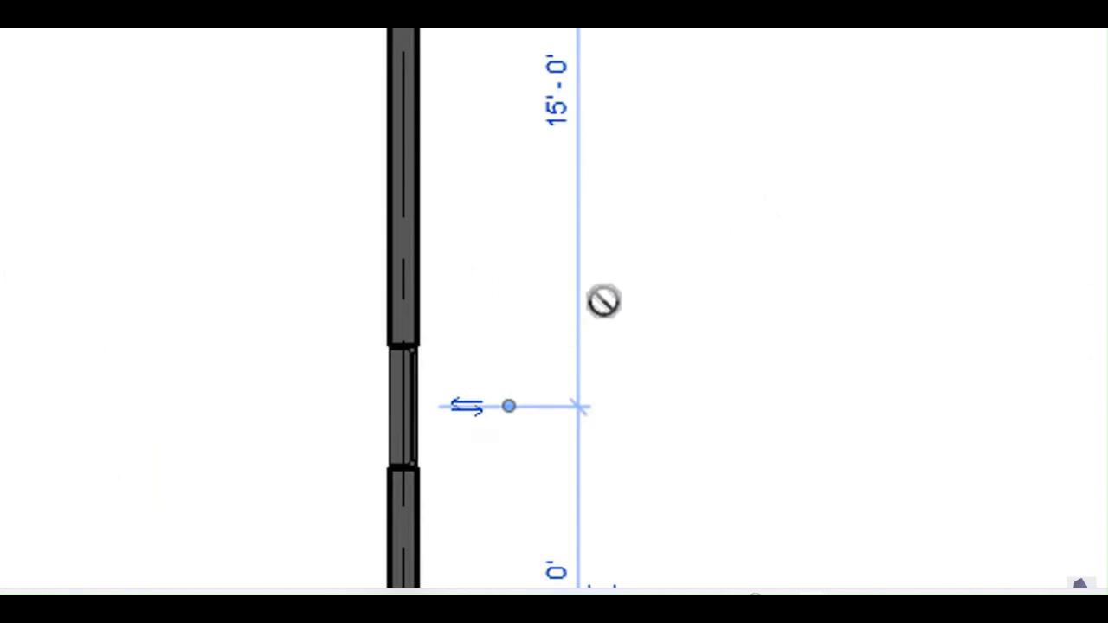
{"action": "scroll", "coordinate": [761, 251], "scroll_direction": "down", "scroll_amount": 1}
{"action": "middle_click_drag", "start_coordinate": [786, 271], "coordinate": [731, 324]}
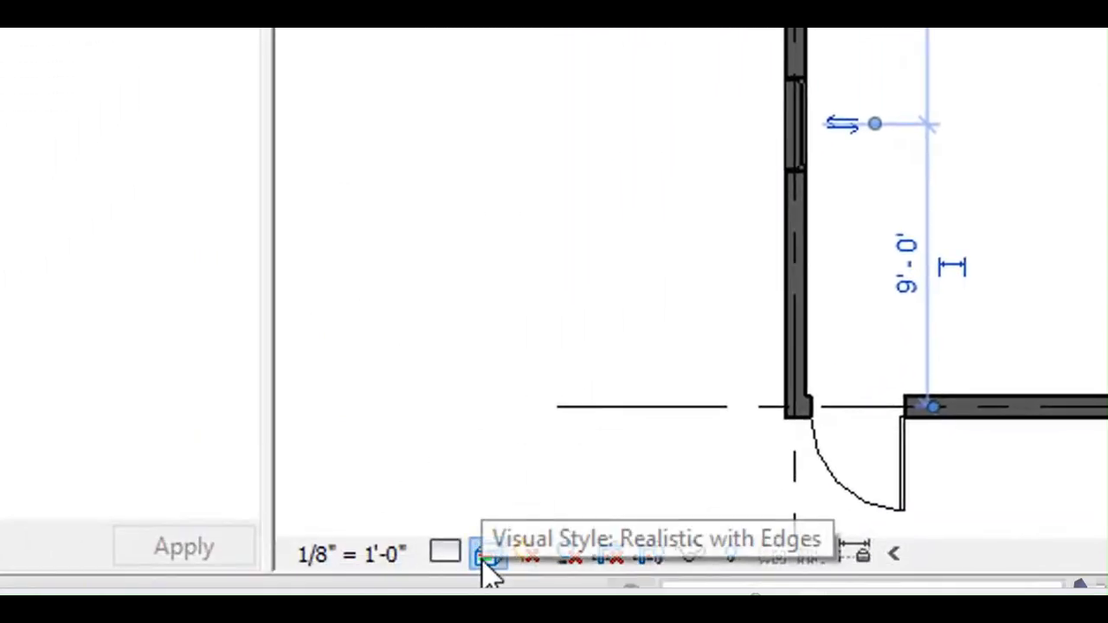
Step: Set the floor plan's visual style to Wireframe and inspect the window symbol in the left exterior wall
{"action": "left_click", "coordinate": [488, 561]}
{"action": "left_click", "coordinate": [642, 316]}
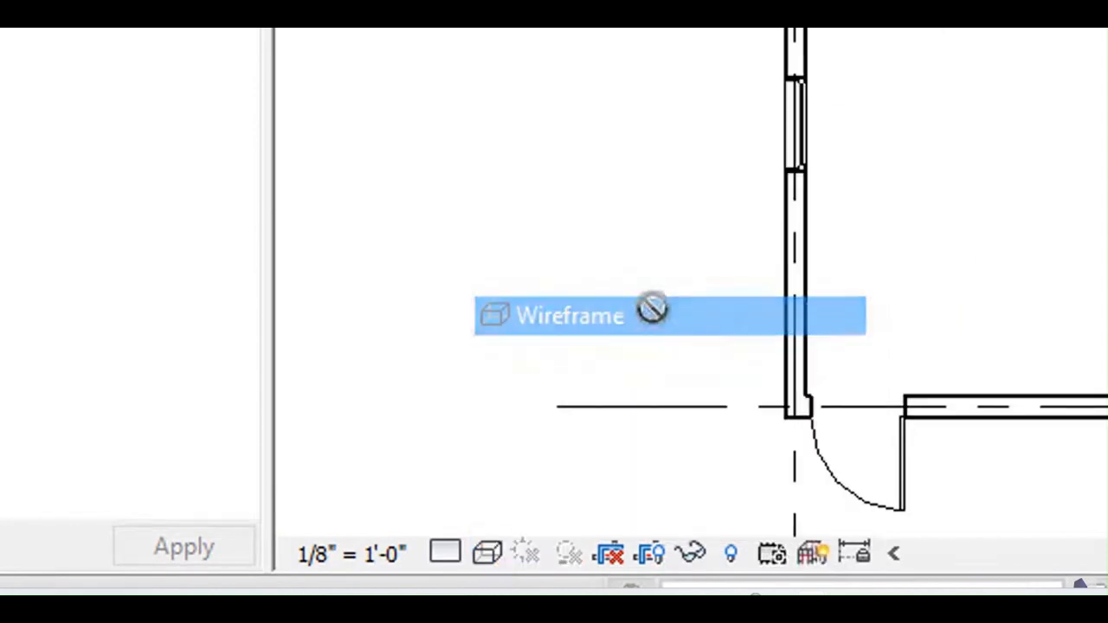
{"action": "scroll", "coordinate": [870, 146], "scroll_direction": "up", "scroll_amount": 2}
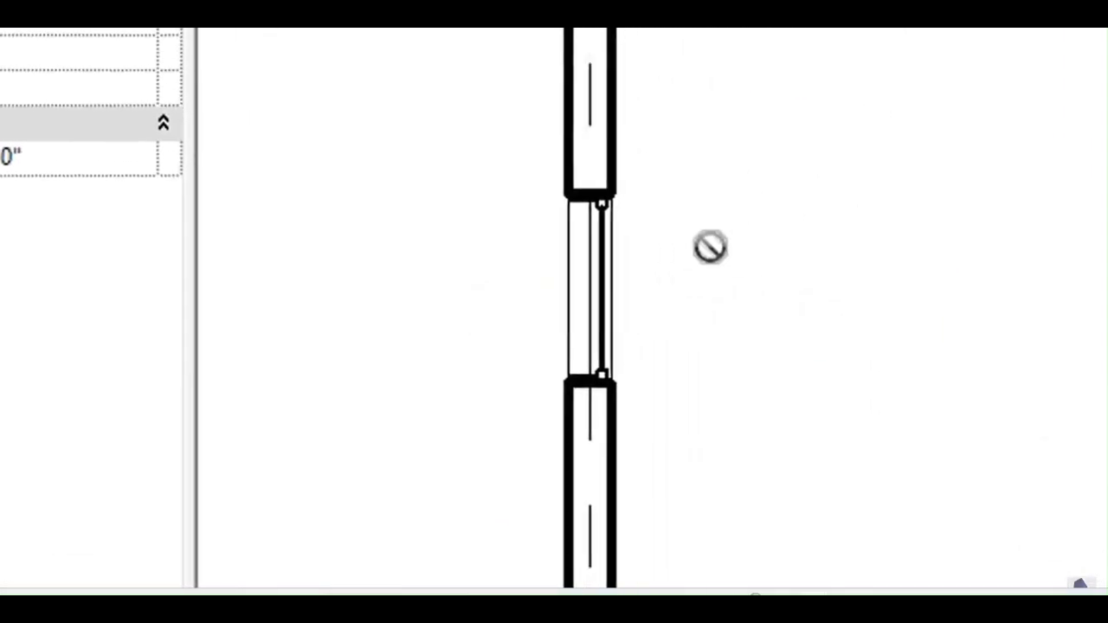
{"action": "scroll", "coordinate": [710, 248], "scroll_direction": "up", "scroll_amount": 8}
{"action": "middle_click_drag", "start_coordinate": [326, 285], "coordinate": [1080, 254]}
{"action": "scroll", "coordinate": [1080, 255], "scroll_direction": "up", "scroll_amount": 3}
{"action": "scroll", "coordinate": [1082, 255], "scroll_direction": "down", "scroll_amount": 8}
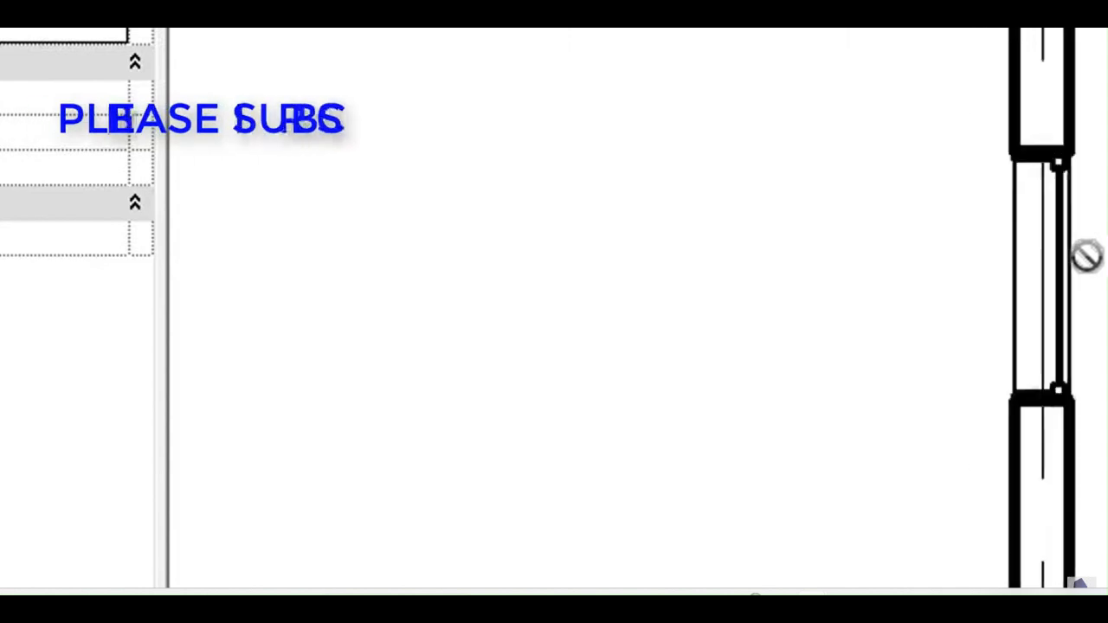
{"action": "middle_click_drag", "start_coordinate": [1105, 419], "coordinate": [877, 376]}
{"action": "scroll", "coordinate": [877, 376], "scroll_direction": "up", "scroll_amount": 2}
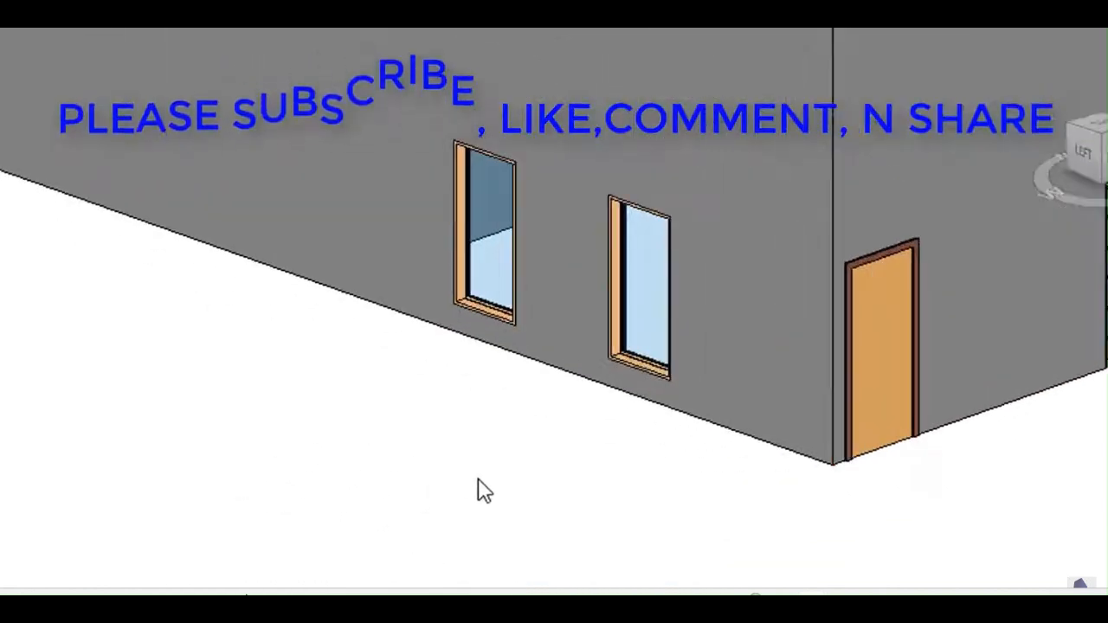
Step: Start window placement in the 3D view and open the US Imperial library's Windows folder to load a family
{"action": "scroll", "coordinate": [573, 403], "scroll_direction": "down", "scroll_amount": 2}
{"action": "middle_click_drag", "start_coordinate": [573, 402], "coordinate": [367, 564]}
{"action": "middle_click_drag", "start_coordinate": [276, 481], "coordinate": [269, 392]}
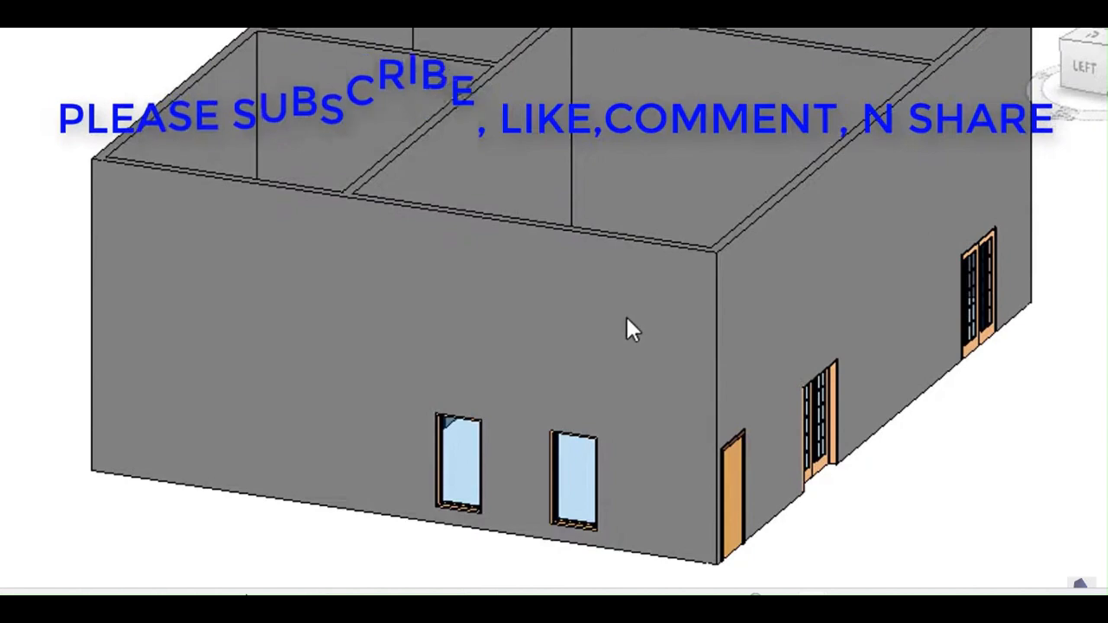
{"action": "scroll", "coordinate": [606, 324], "scroll_direction": "down", "scroll_amount": 2}
{"action": "middle_click_drag", "start_coordinate": [606, 325], "coordinate": [525, 428]}
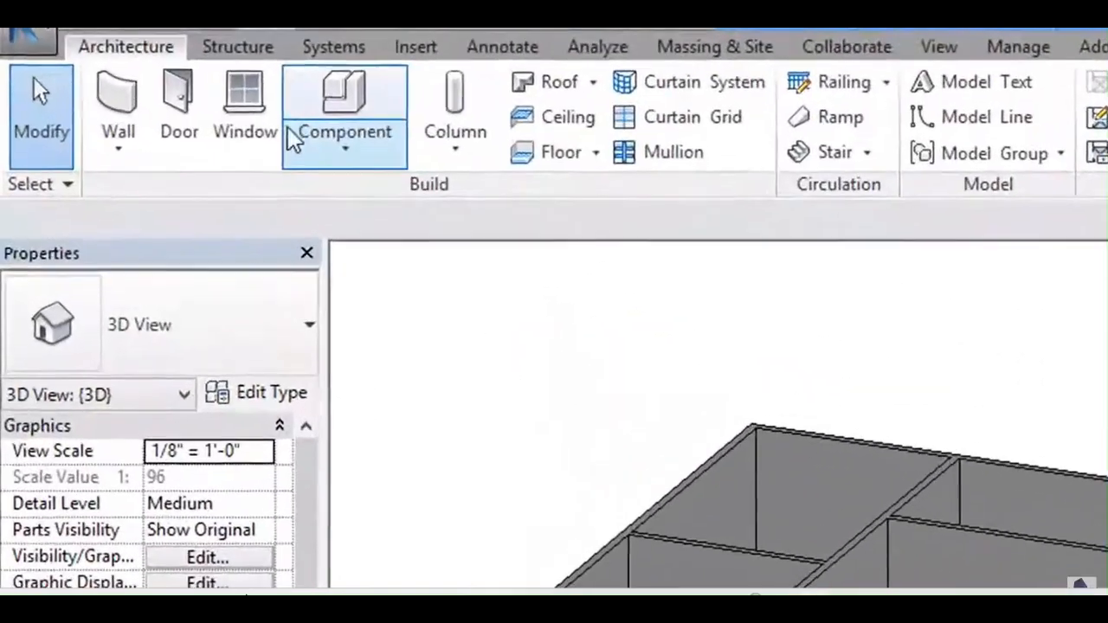
{"action": "left_click", "coordinate": [260, 130]}
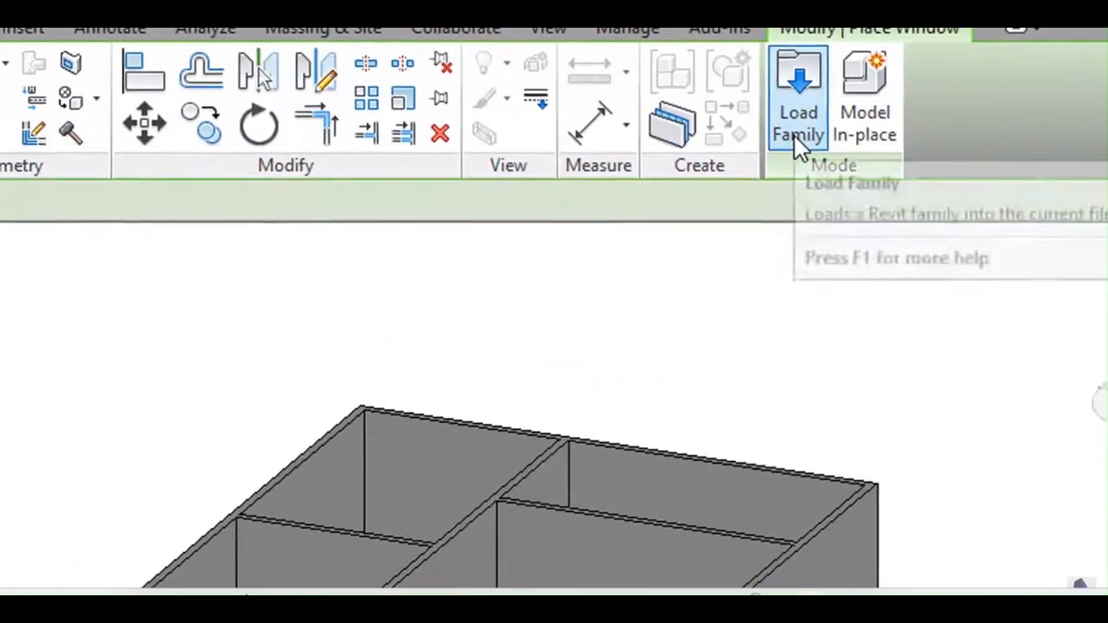
{"action": "left_click", "coordinate": [804, 162]}
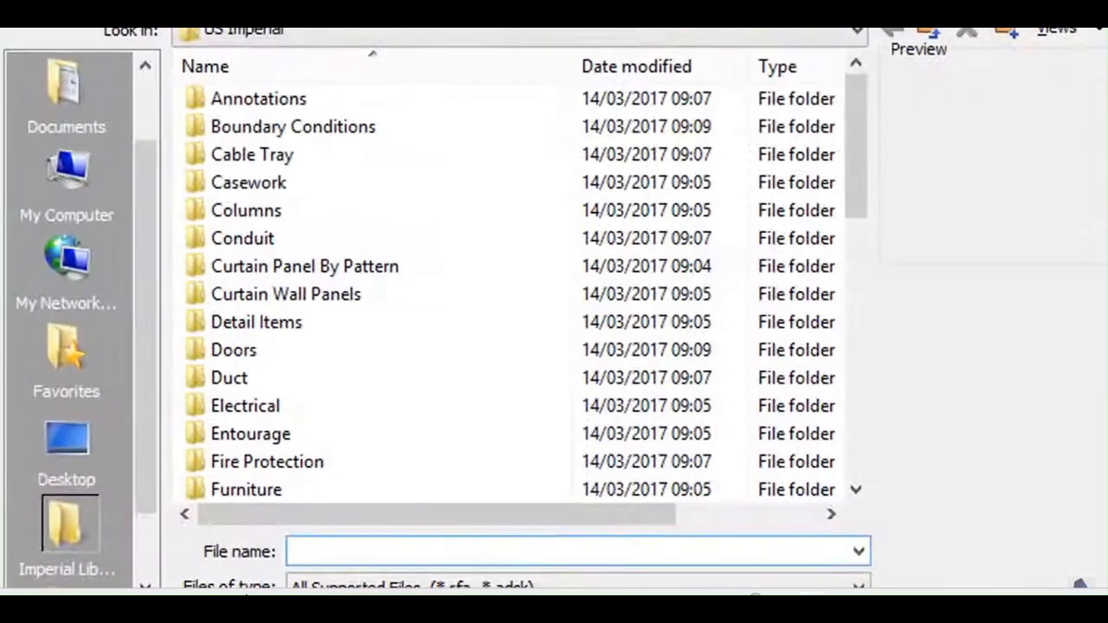
{"action": "scroll", "coordinate": [344, 315], "scroll_direction": "down", "scroll_amount": 10}
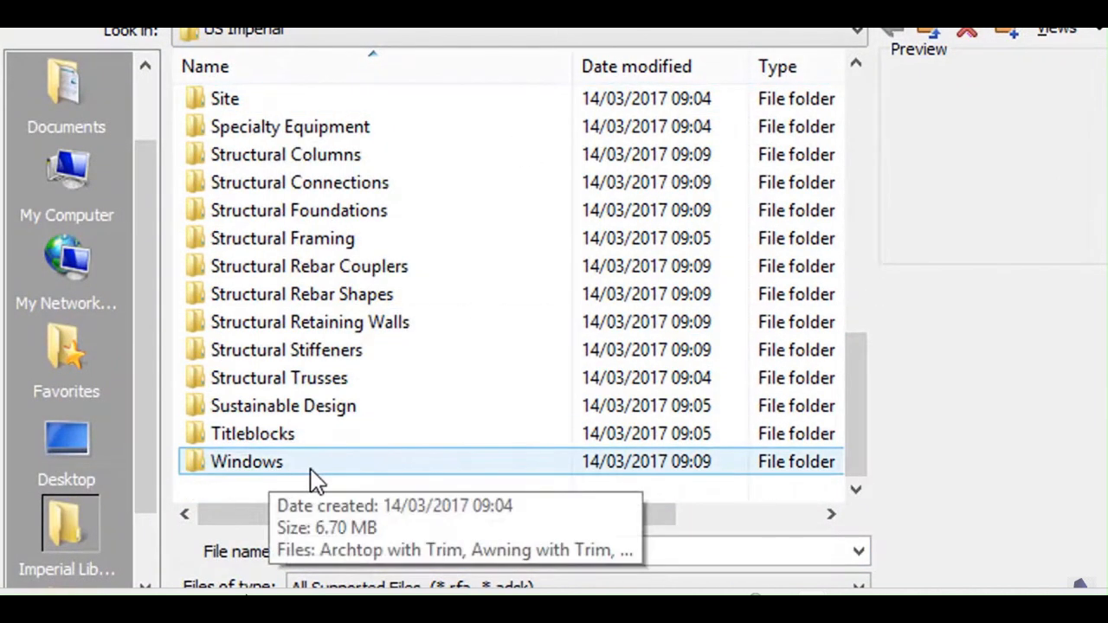
{"action": "double_click", "coordinate": [312, 471]}
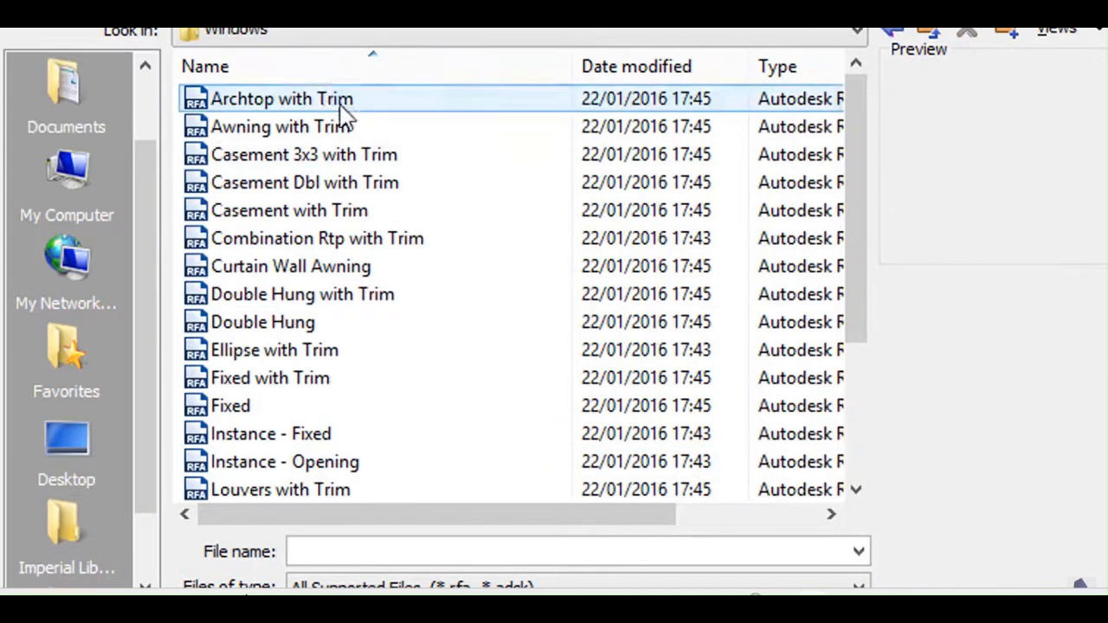
Step: Compare the window families, load Combination Rtp with Trim, and view the left exterior wall straight on for placement
{"action": "left_click", "coordinate": [340, 106]}
{"action": "left_click", "coordinate": [290, 130]}
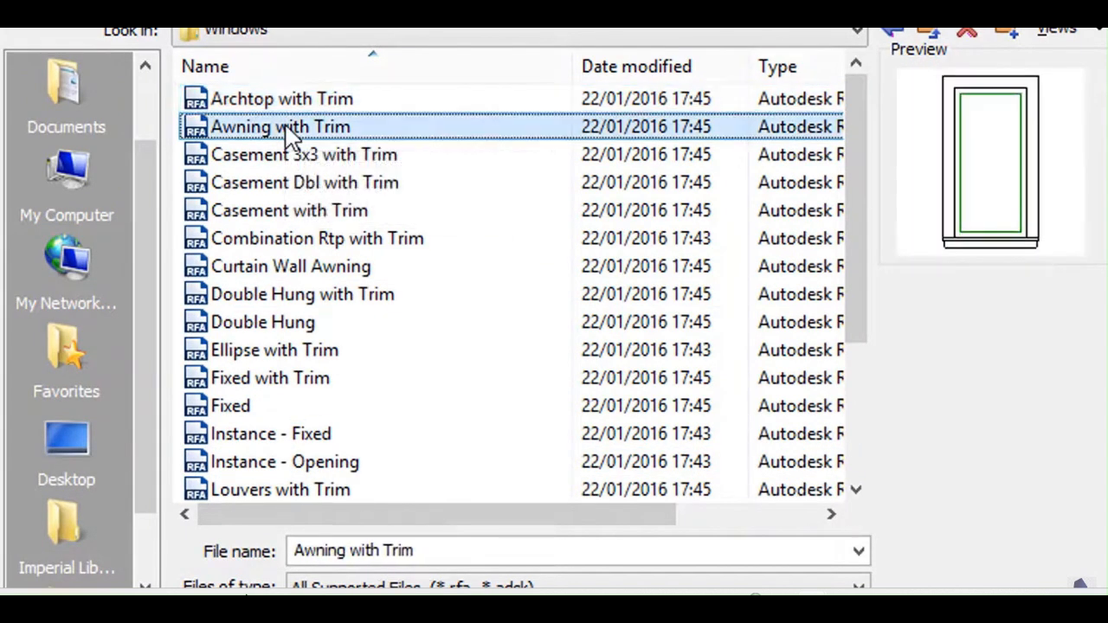
{"action": "key", "text": "Down"}
{"action": "key", "text": "Down"}
{"action": "key", "text": "Down"}
{"action": "key", "text": "Down"}
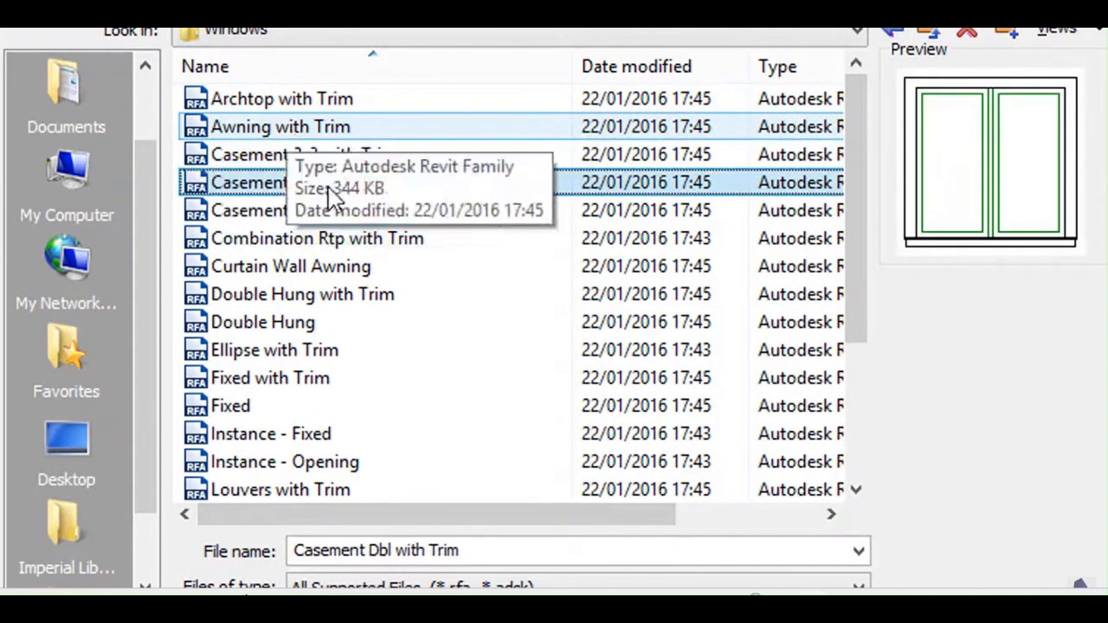
{"action": "key", "text": "Down"}
{"action": "key", "text": "Up"}
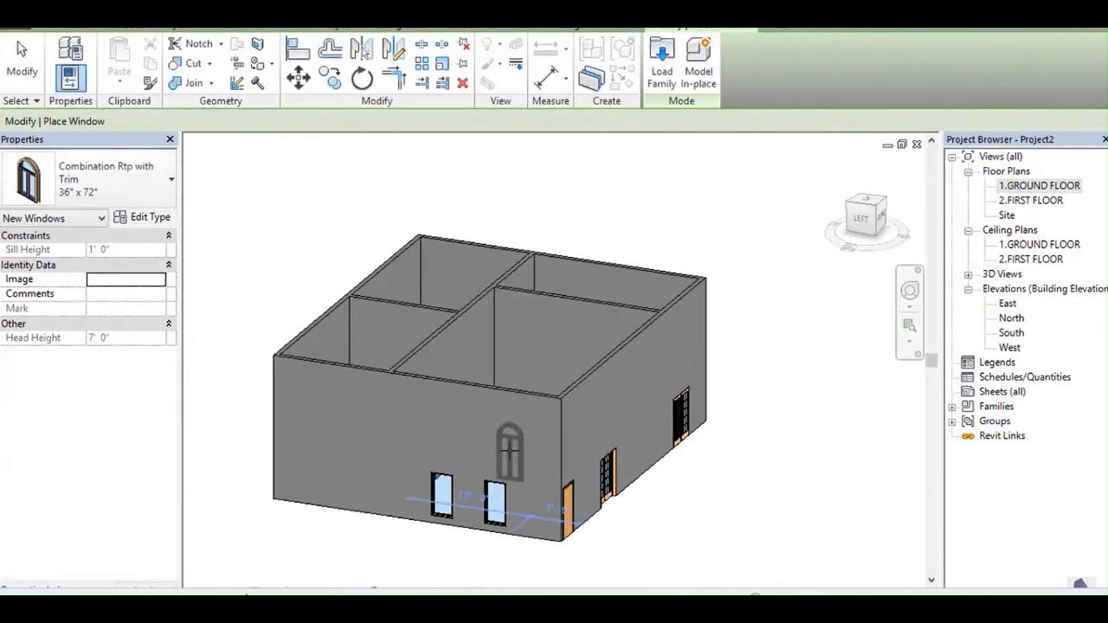
{"action": "left_click", "coordinate": [868, 222]}
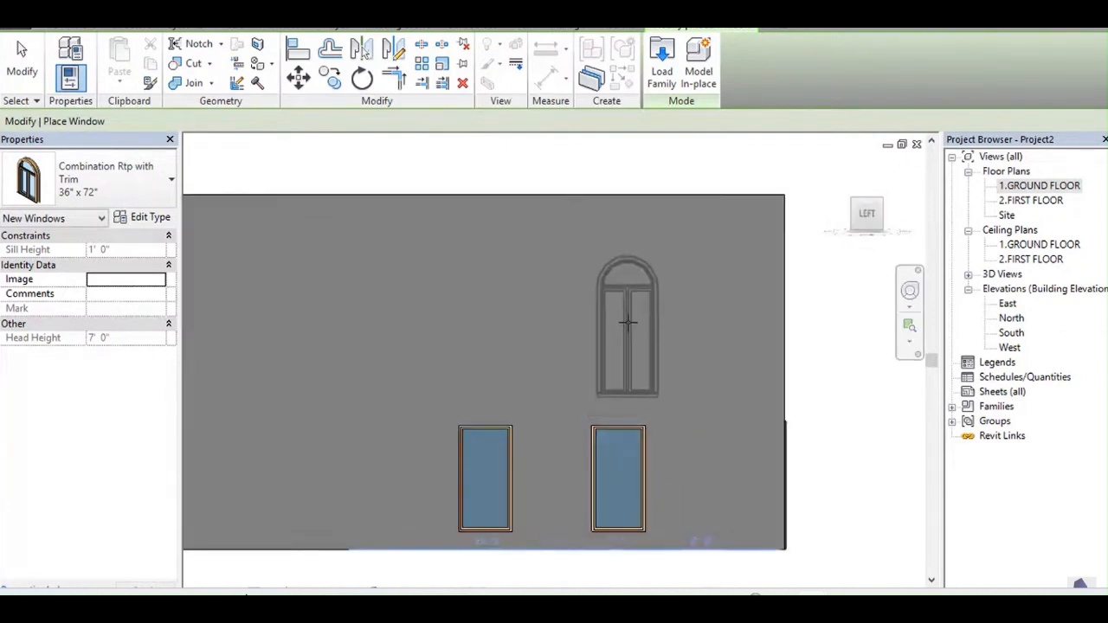
Step: Place two Combination Rtp with Trim 36" x 72" windows in the left exterior wall, one above each fixed window, and end placement
{"action": "left_click", "coordinate": [614, 320]}
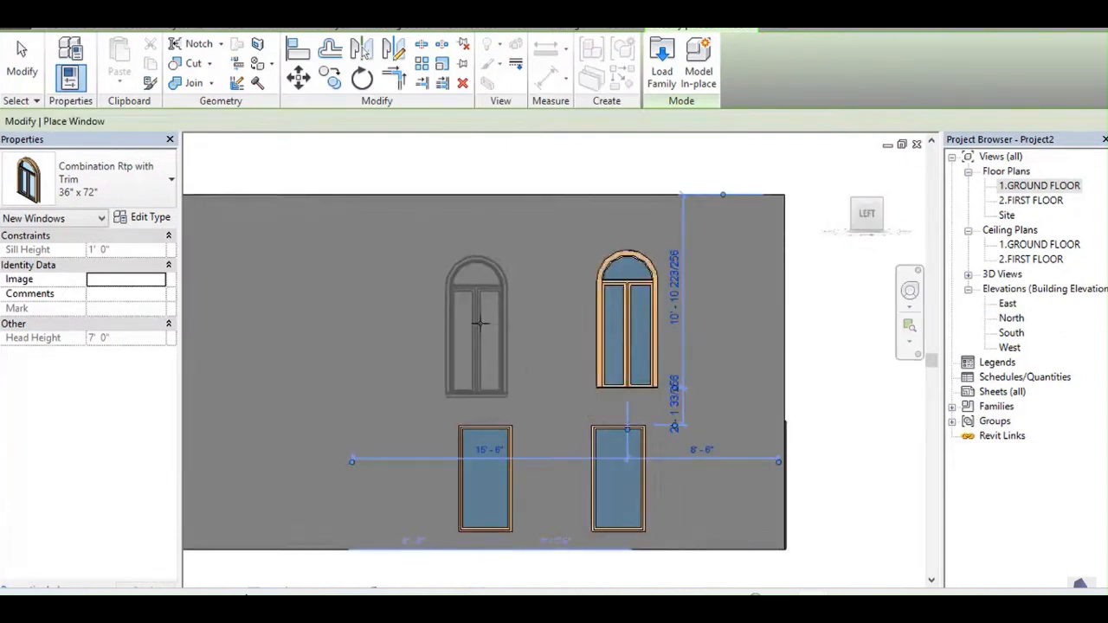
{"action": "left_click", "coordinate": [479, 320]}
{"action": "right_click", "coordinate": [815, 265]}
{"action": "left_click", "coordinate": [844, 278]}
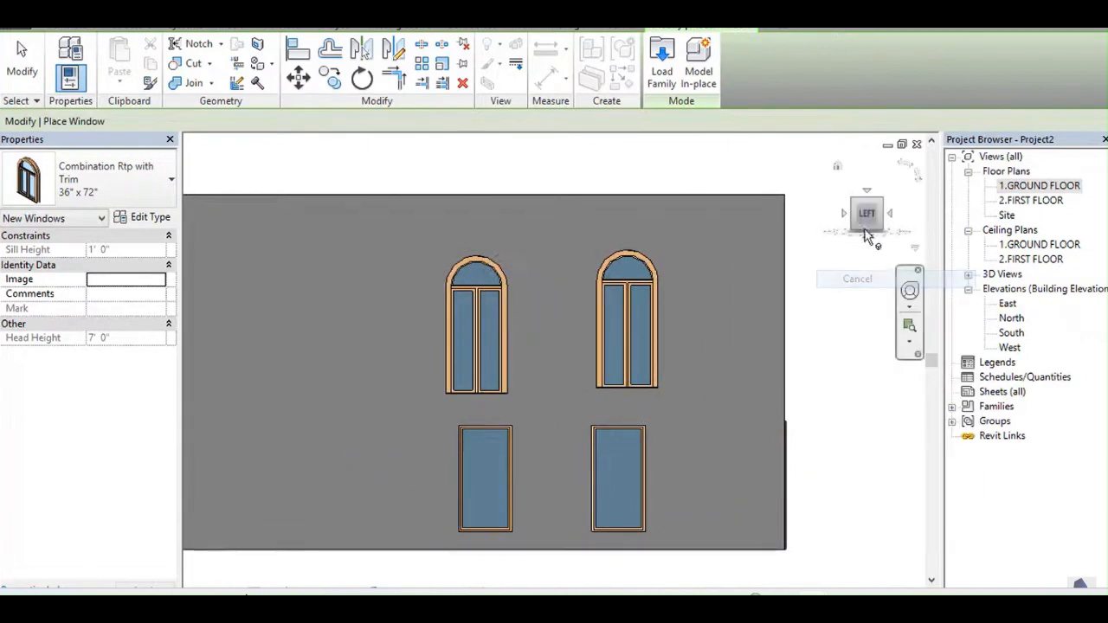
{"action": "mouse_move", "coordinate": [868, 232]}
{"action": "left_mouse_down"}
{"action": "mouse_move", "coordinate": [858, 260]}
{"action": "mouse_move", "coordinate": [848, 235]}
{"action": "left_mouse_up"}
{"action": "scroll", "coordinate": [712, 278], "scroll_direction": "down", "scroll_amount": 2}
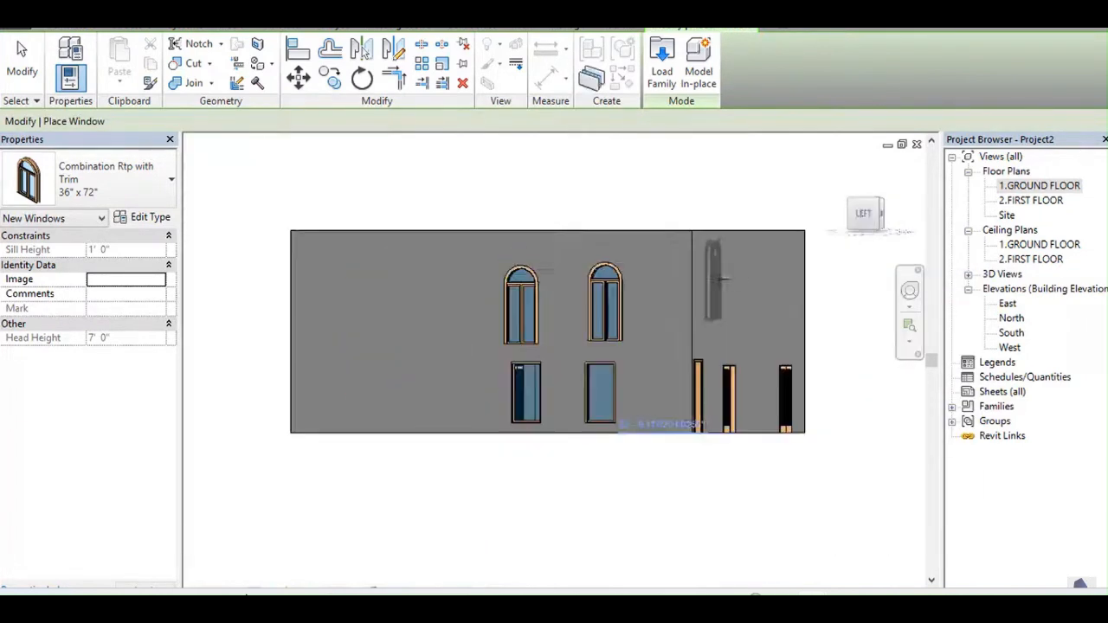
{"action": "scroll", "coordinate": [758, 277], "scroll_direction": "down", "scroll_amount": 1}
{"action": "right_click", "coordinate": [795, 192]}
{"action": "left_click", "coordinate": [802, 200]}
{"action": "right_click", "coordinate": [799, 193]}
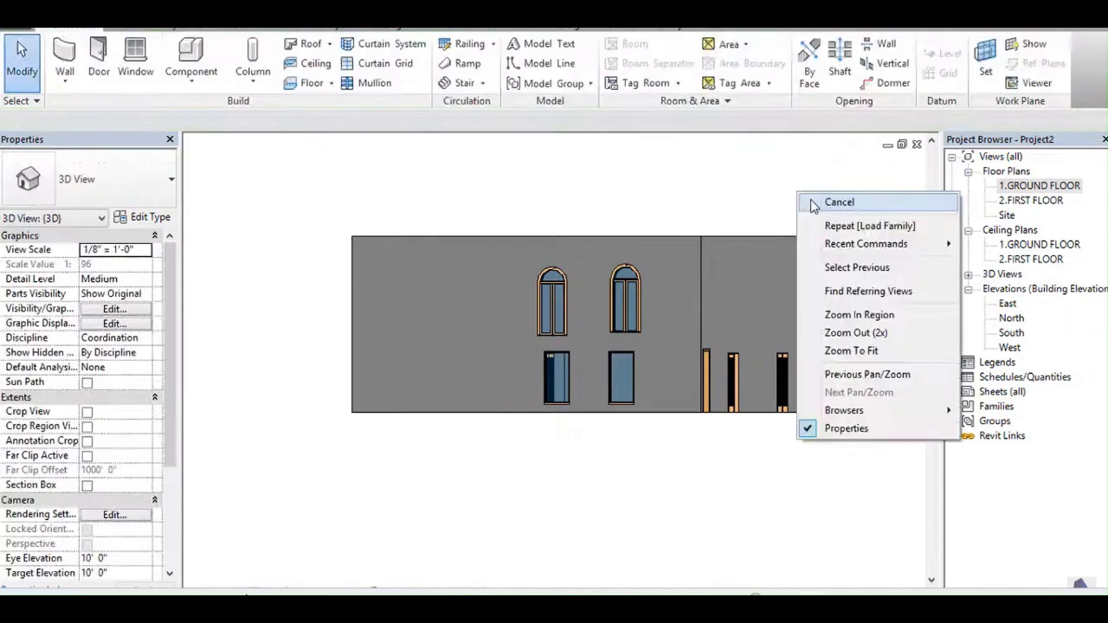
{"action": "left_click", "coordinate": [812, 204]}
Step: Set the sill height of the arched window nearest the front corner to 12' 1 33/256"
{"action": "left_click", "coordinate": [859, 224]}
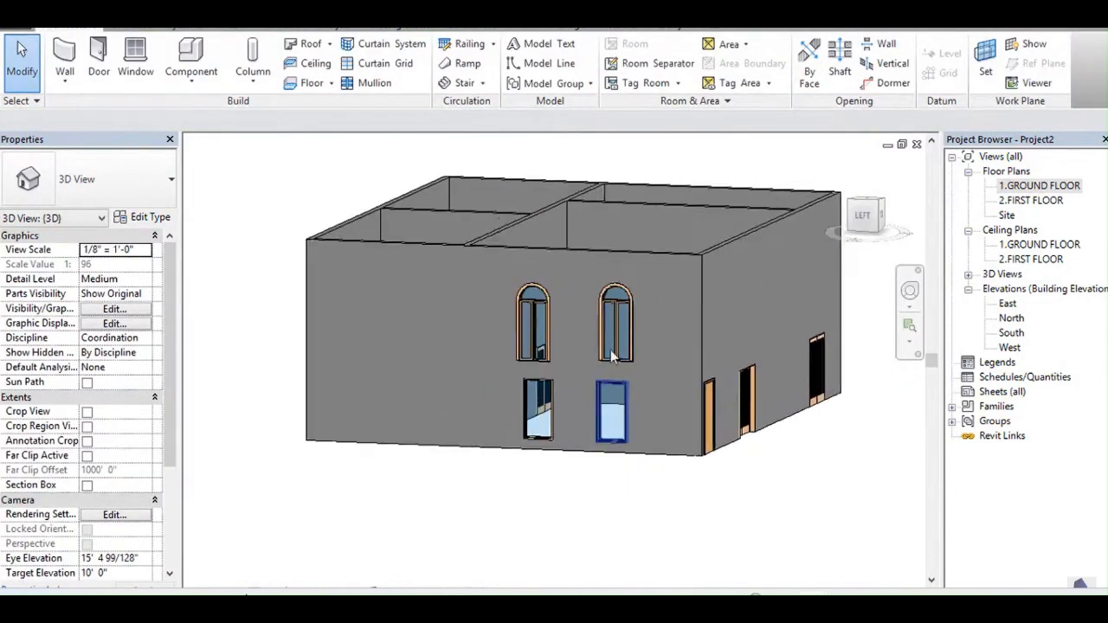
{"action": "left_click", "coordinate": [624, 331]}
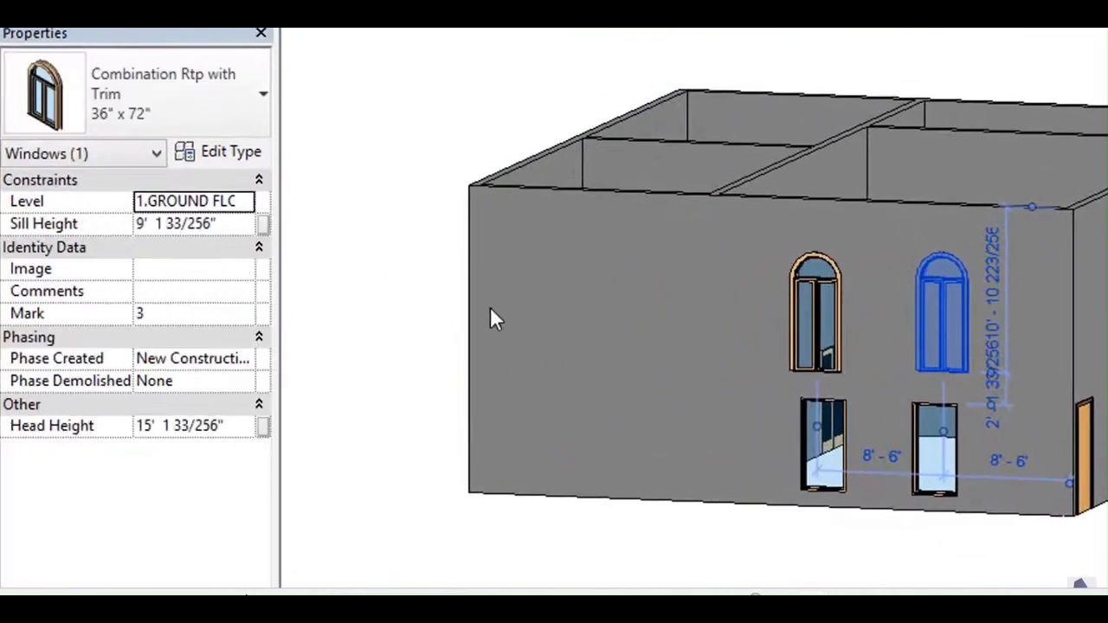
{"action": "left_click", "coordinate": [147, 226]}
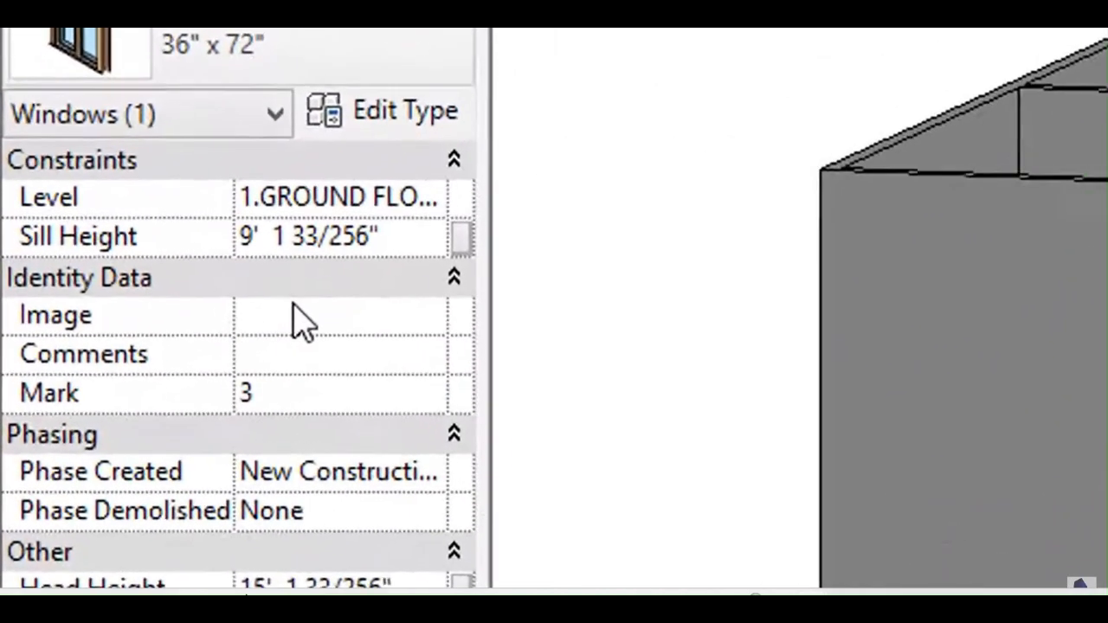
{"action": "key", "text": "BackSpace"}
{"action": "key", "text": "BackSpace"}
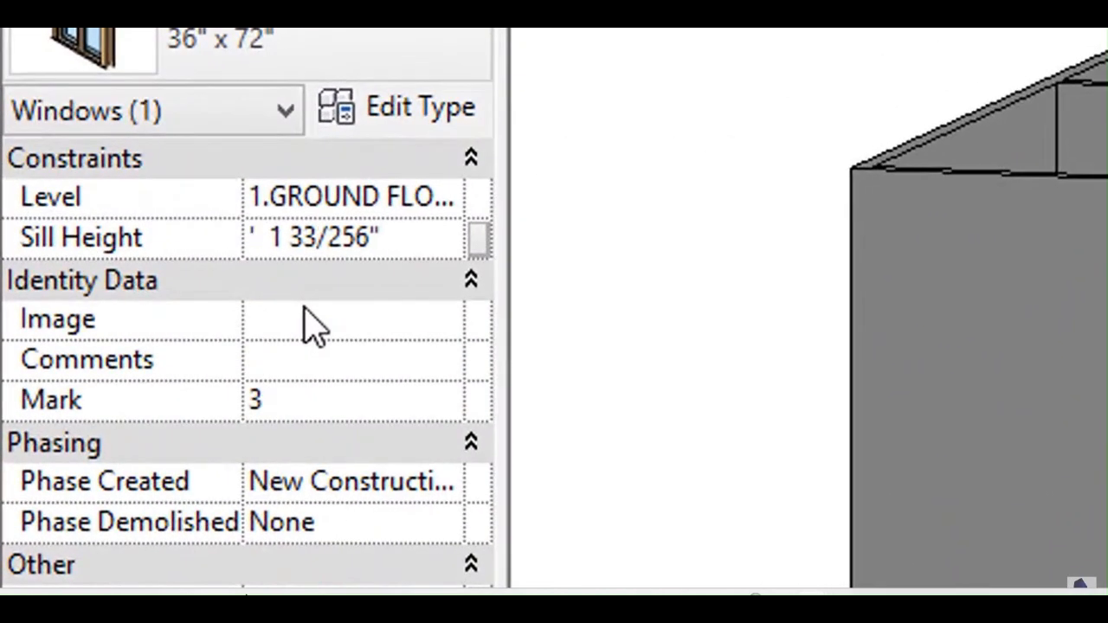
{"action": "type", "text": "12"}
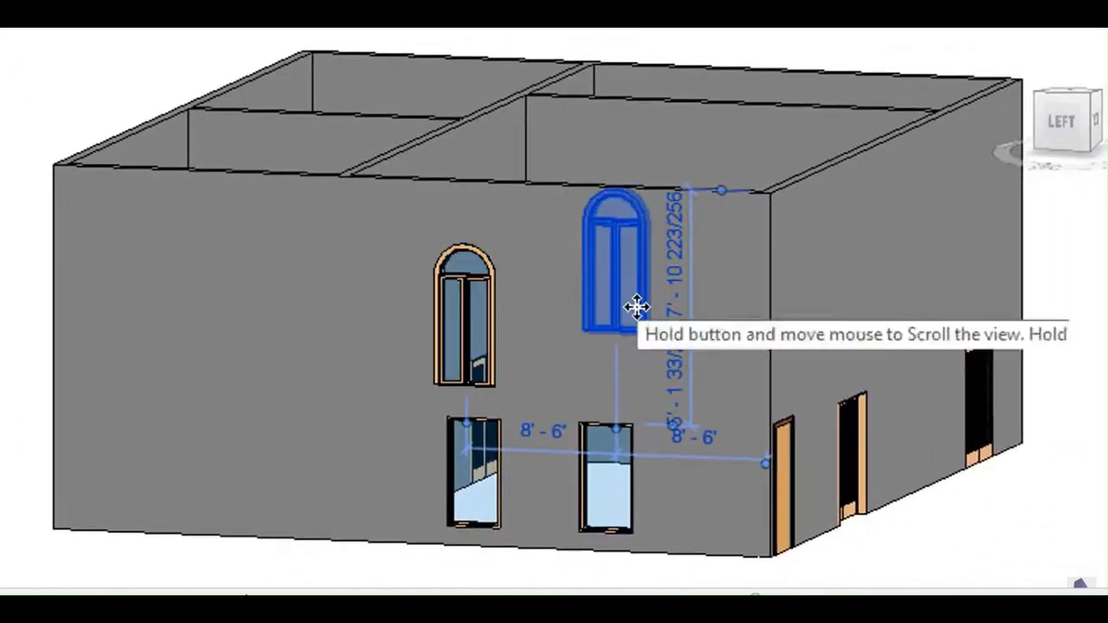
{"action": "key", "text": "Escape"}
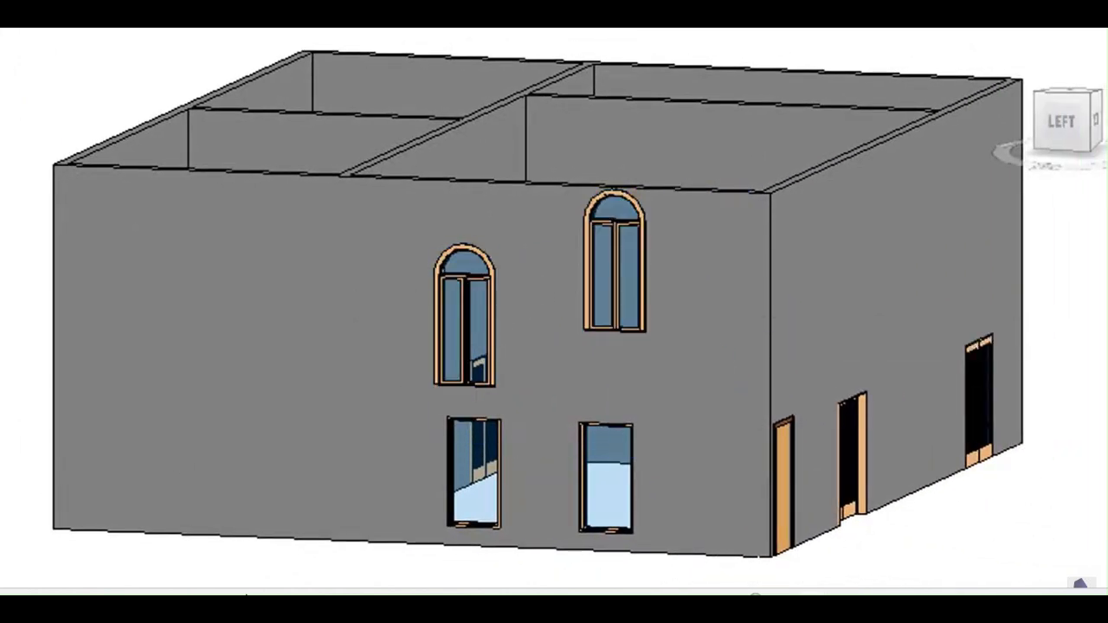
Step: Move the raised arched window down and along the left exterior wall to near its far end, viewing the wall straight on
{"action": "left_click", "coordinate": [643, 246]}
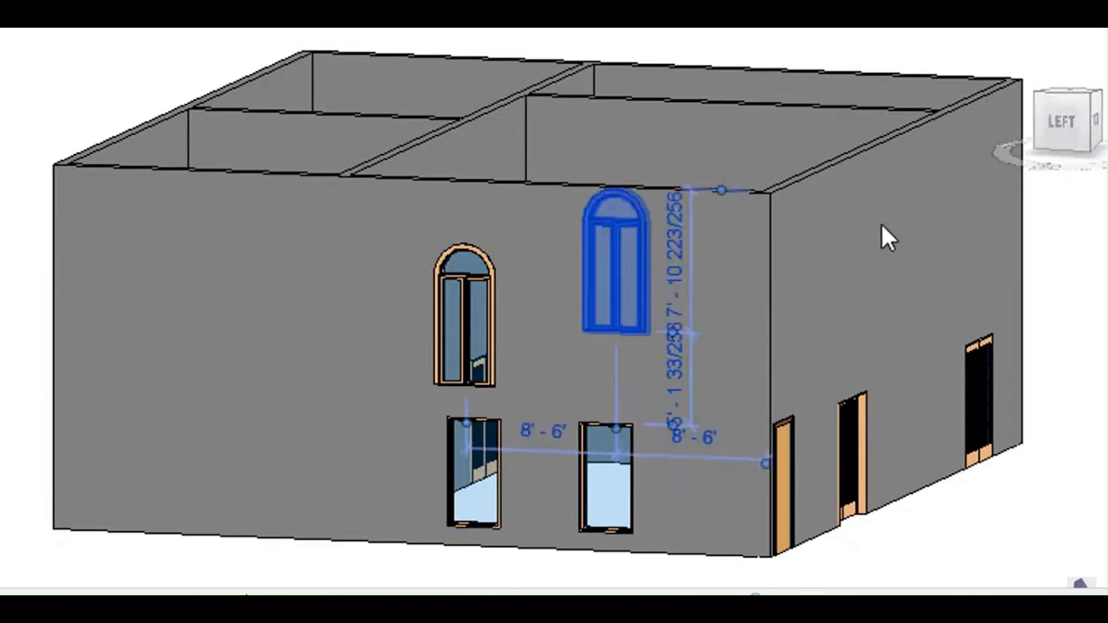
{"action": "left_click", "coordinate": [1063, 121]}
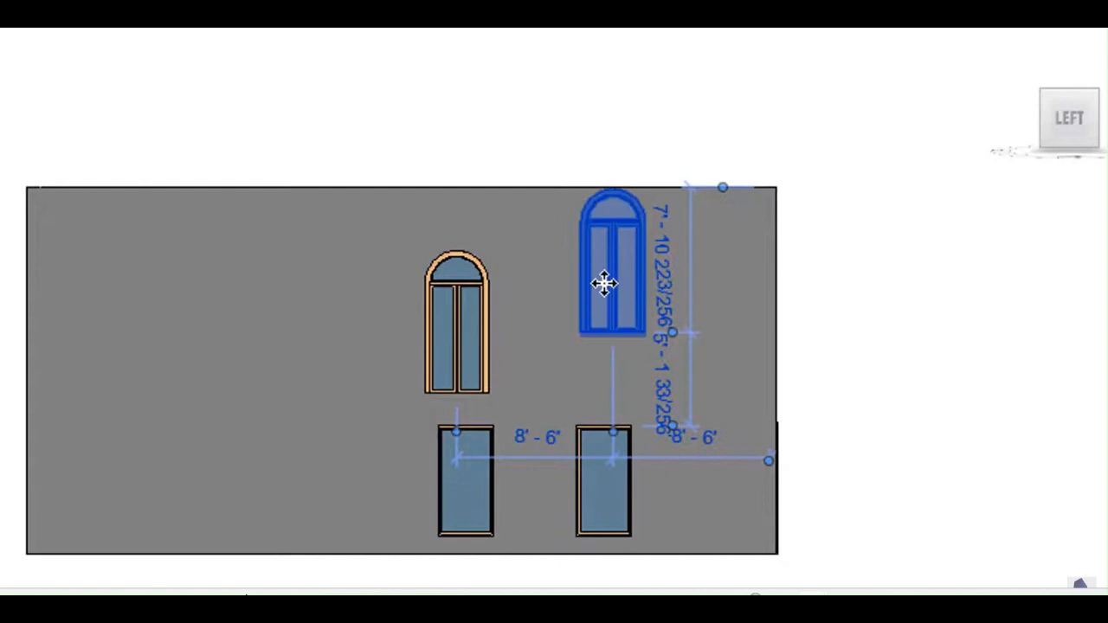
{"action": "left_click_drag", "start_coordinate": [607, 319], "coordinate": [156, 389]}
{"action": "left_click", "coordinate": [935, 155]}
{"action": "left_click_drag", "start_coordinate": [1063, 147], "coordinate": [883, 141]}
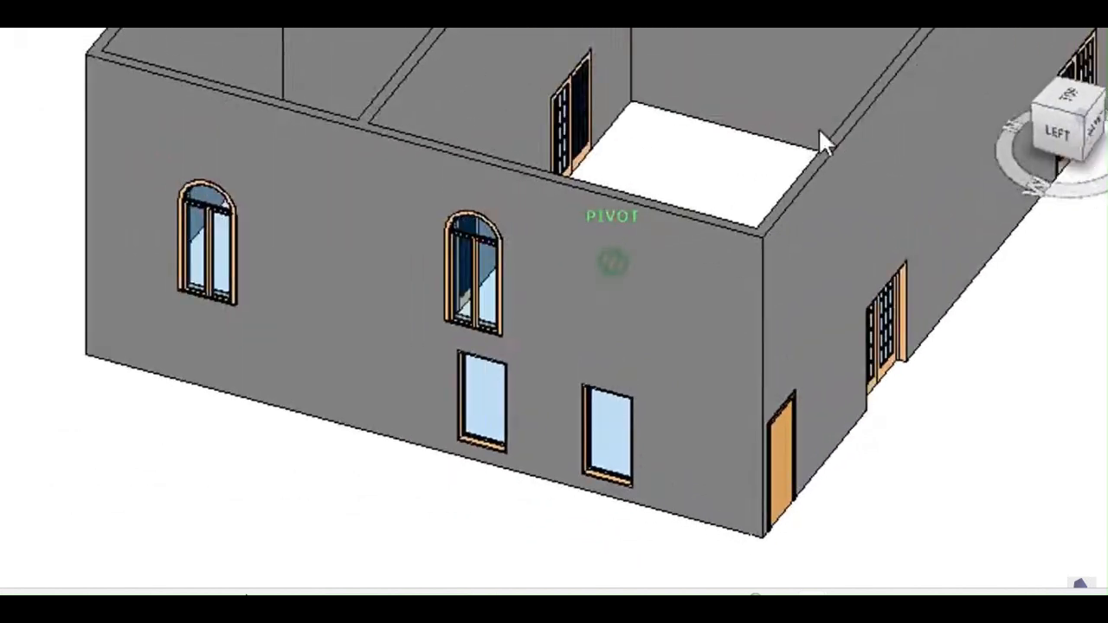